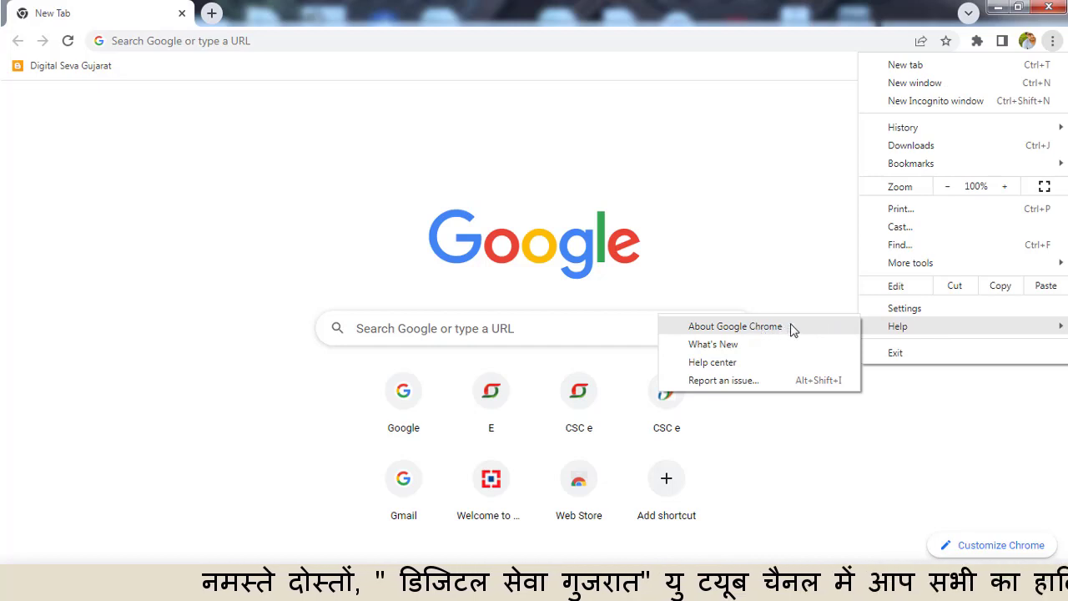
- Check Chrome's update status and version on its About page
{"action": "left_click", "coordinate": [792, 331]}
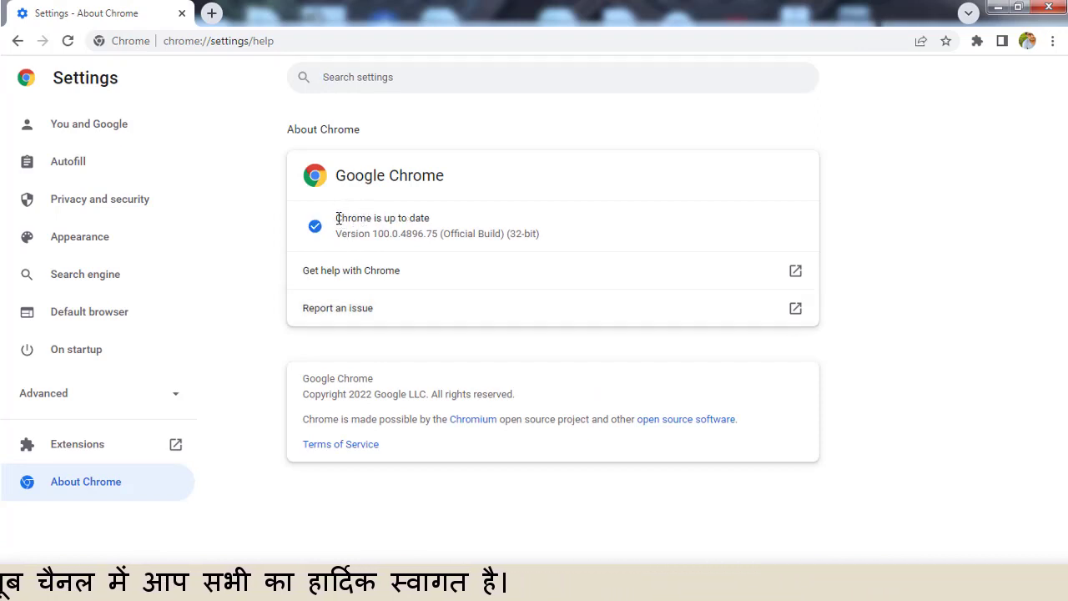
{"action": "left_click_drag", "start_coordinate": [342, 218], "coordinate": [433, 222]}
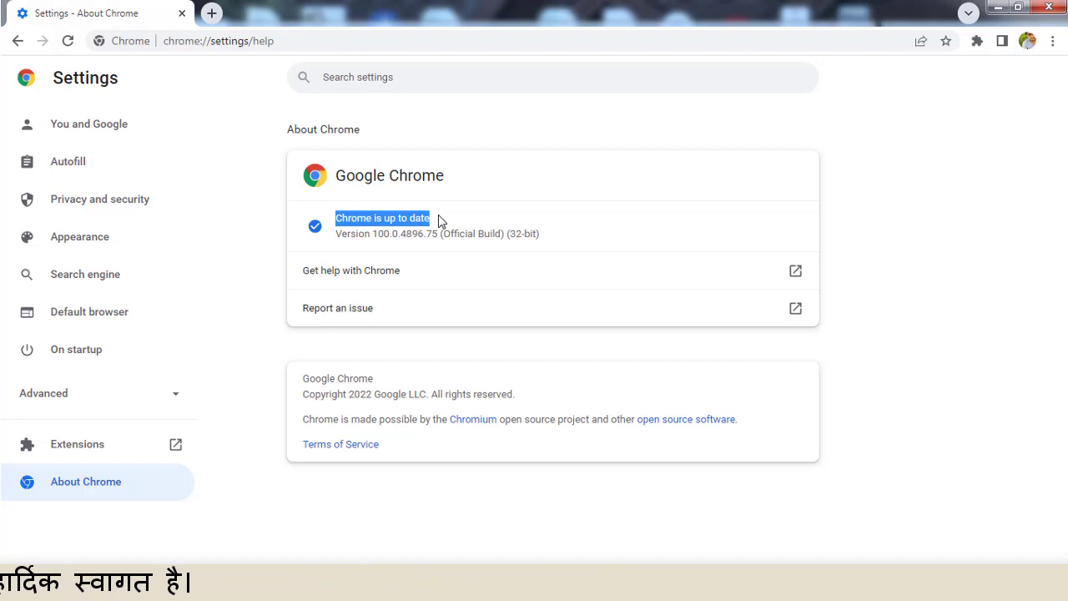
{"action": "left_click", "coordinate": [438, 214]}
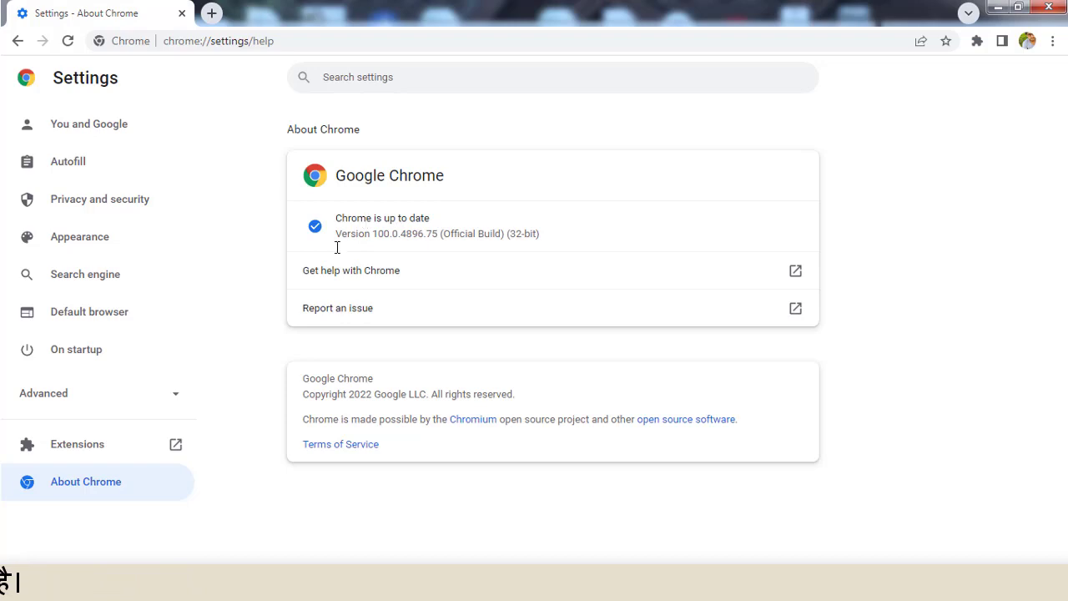
- Review what the settings reset affects and restore Chrome's settings to their original defaults
{"action": "left_click", "coordinate": [71, 397]}
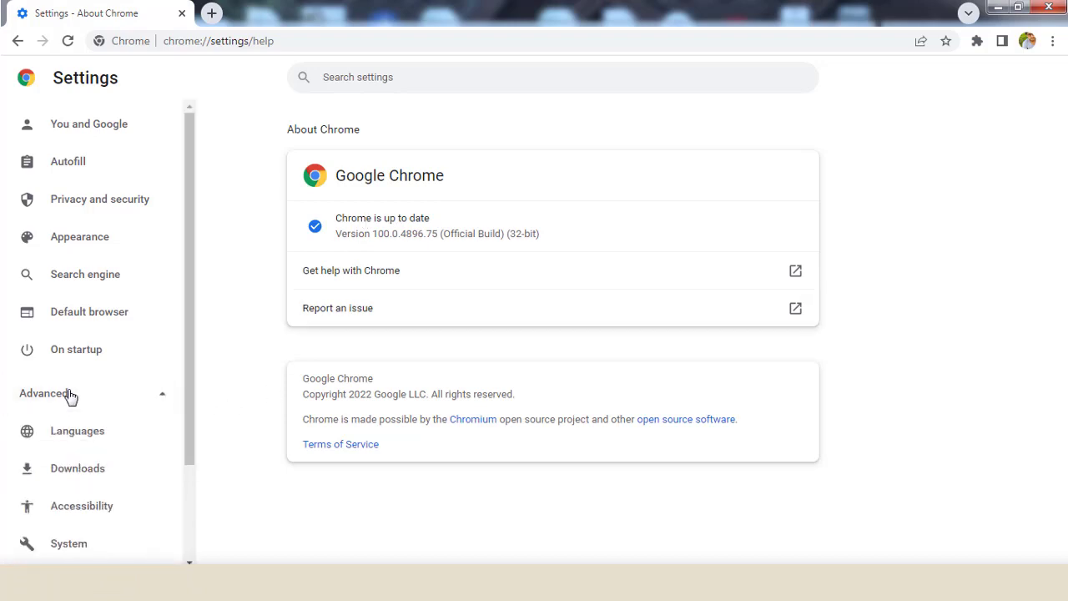
{"action": "left_click_drag", "start_coordinate": [185, 364], "coordinate": [197, 489]}
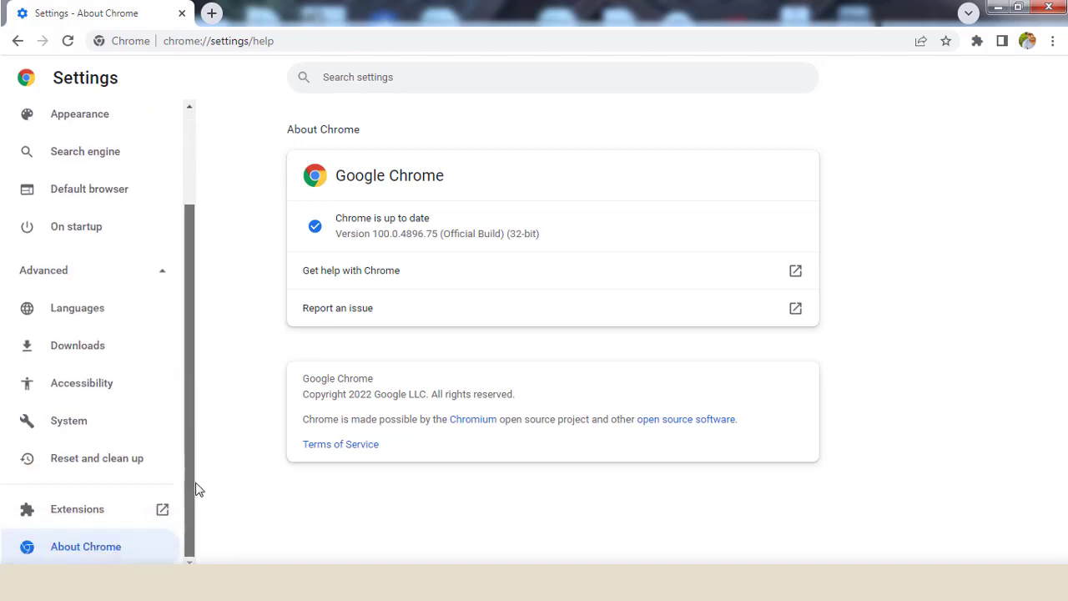
{"action": "left_click", "coordinate": [107, 465]}
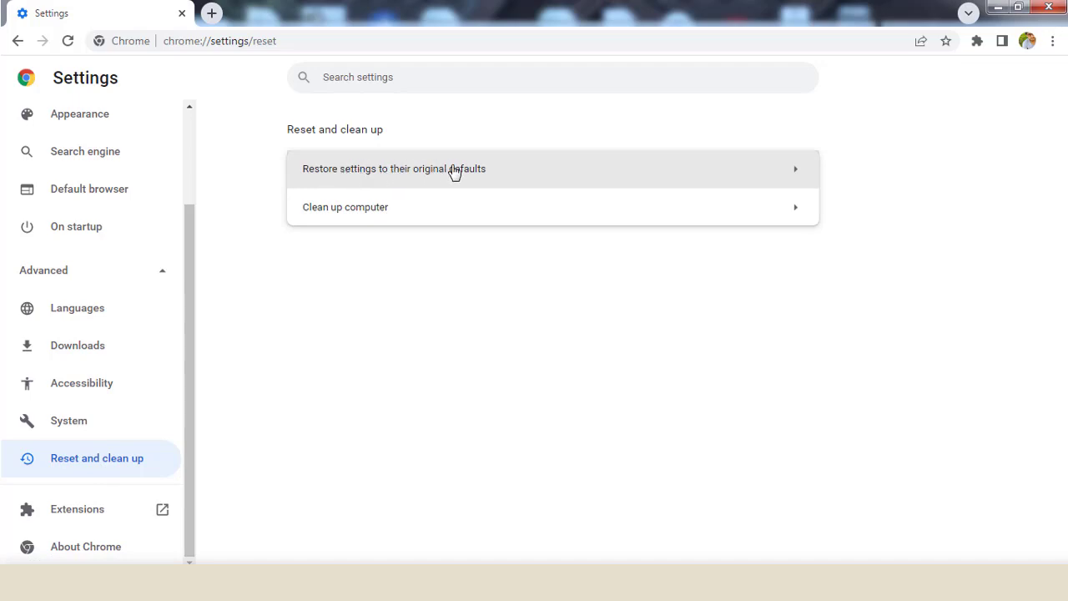
{"action": "left_click", "coordinate": [502, 171]}
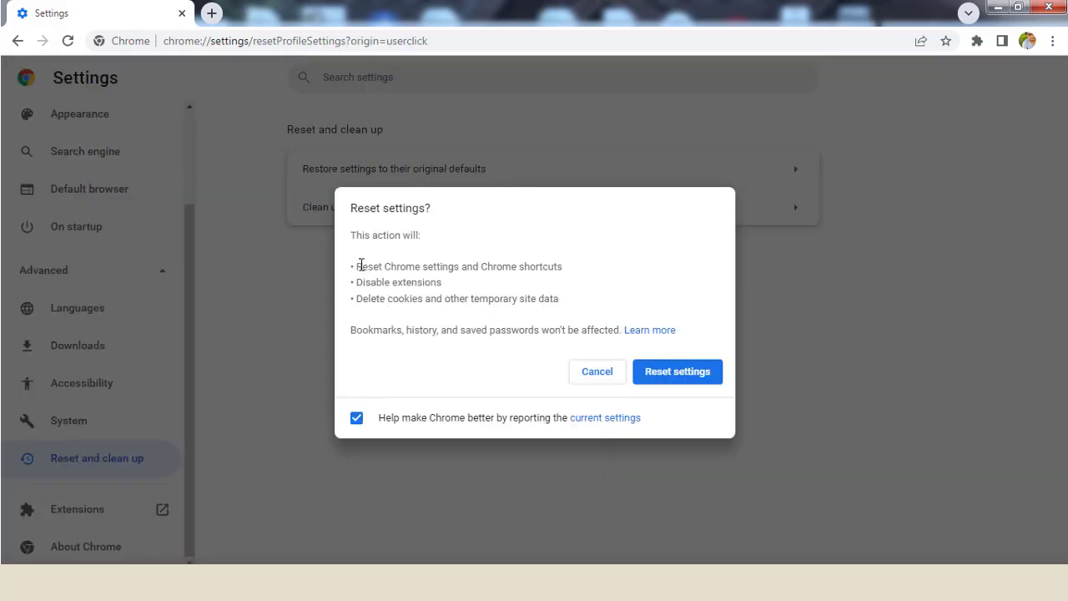
{"action": "left_click_drag", "start_coordinate": [362, 266], "coordinate": [521, 266]}
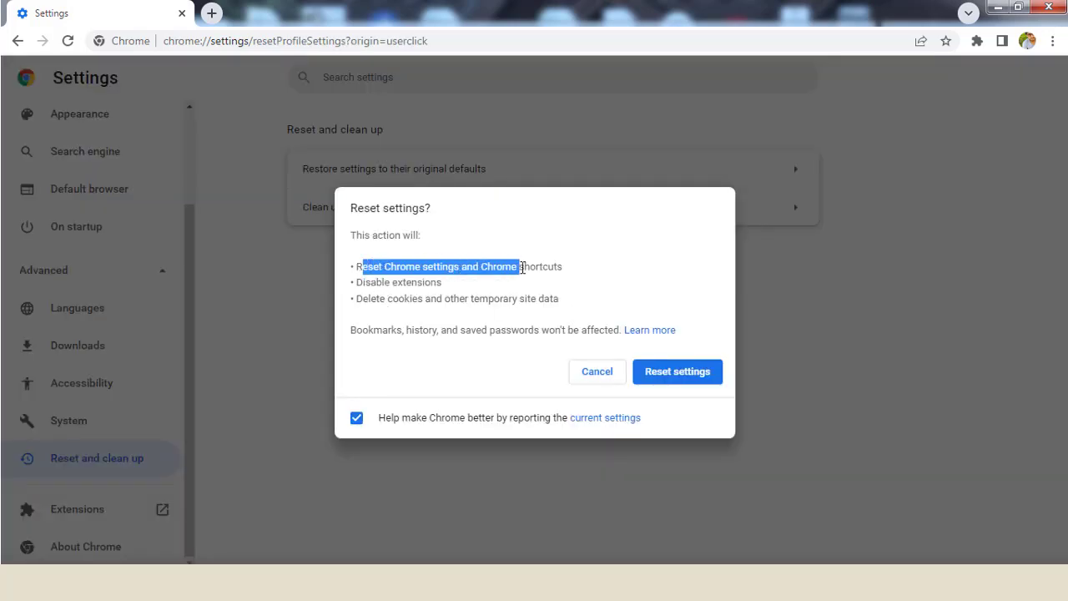
{"action": "left_click_drag", "start_coordinate": [356, 283], "coordinate": [466, 286]}
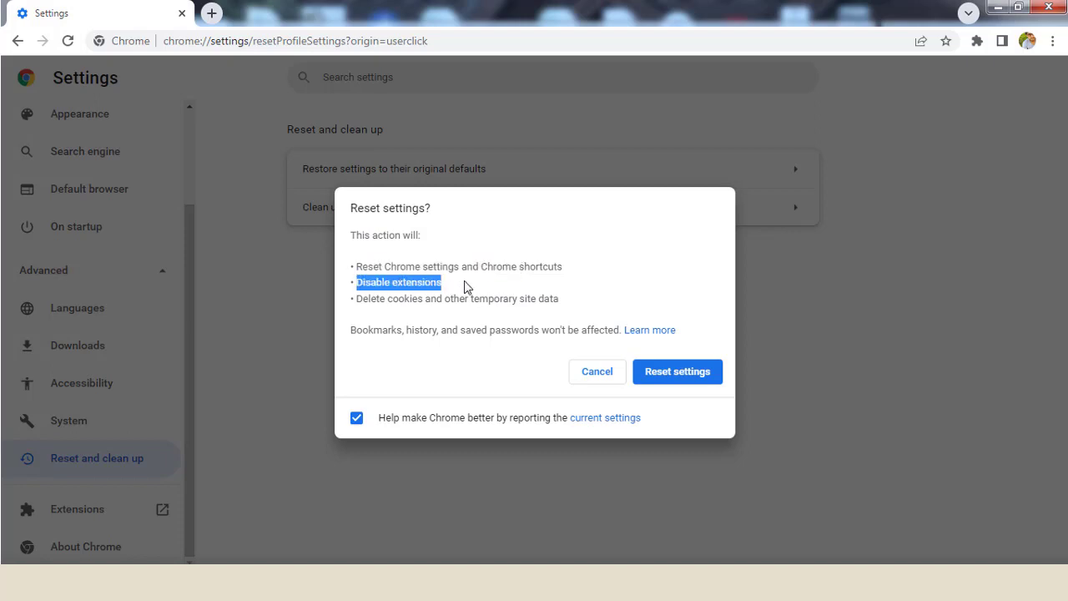
{"action": "left_click", "coordinate": [399, 315]}
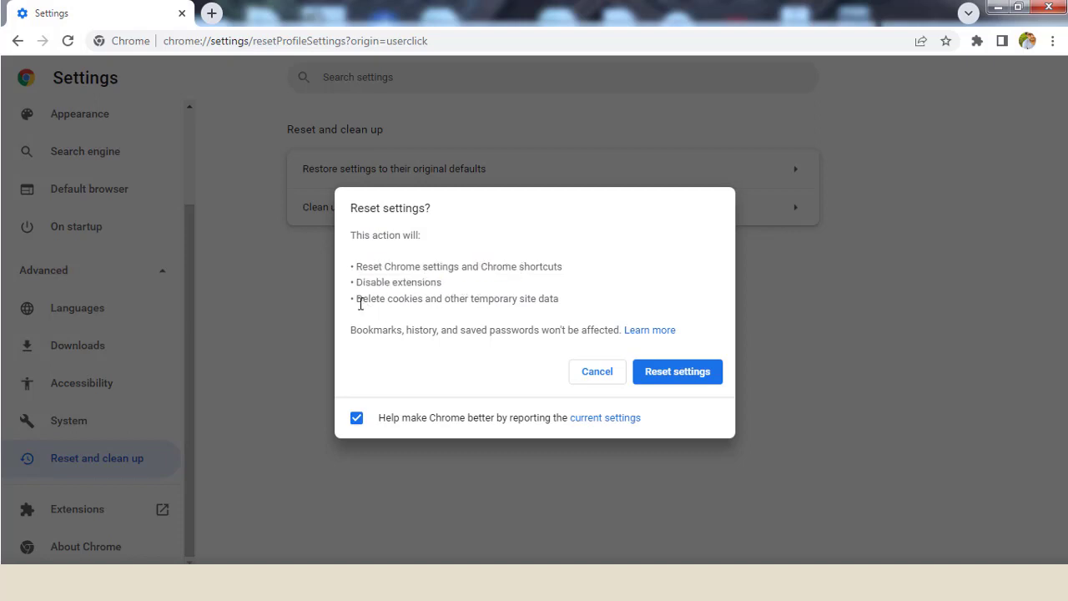
{"action": "left_click_drag", "start_coordinate": [355, 298], "coordinate": [568, 299]}
{"action": "left_click", "coordinate": [598, 298]}
{"action": "left_click", "coordinate": [674, 379]}
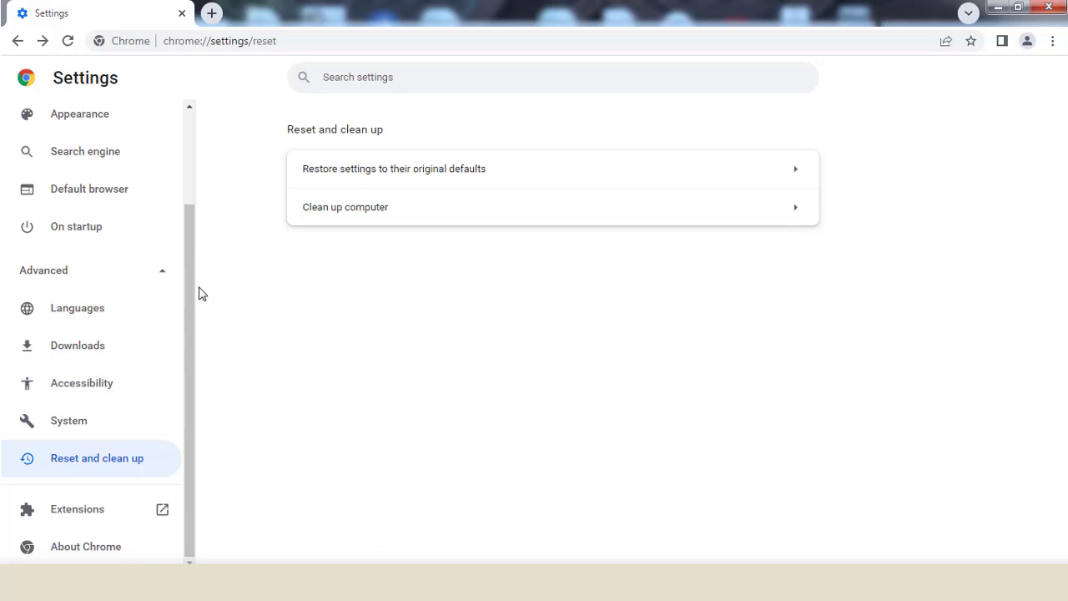
- Clear all advanced categories of Chrome browsing data with the time range set to All time
{"action": "left_click_drag", "start_coordinate": [188, 269], "coordinate": [183, 173]}
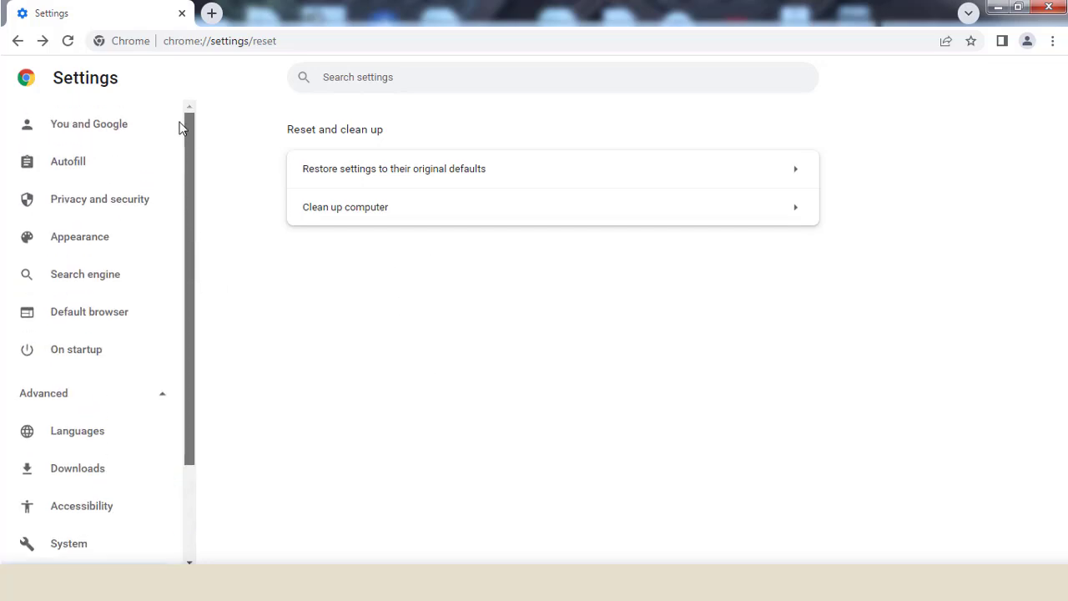
{"action": "left_click", "coordinate": [87, 202]}
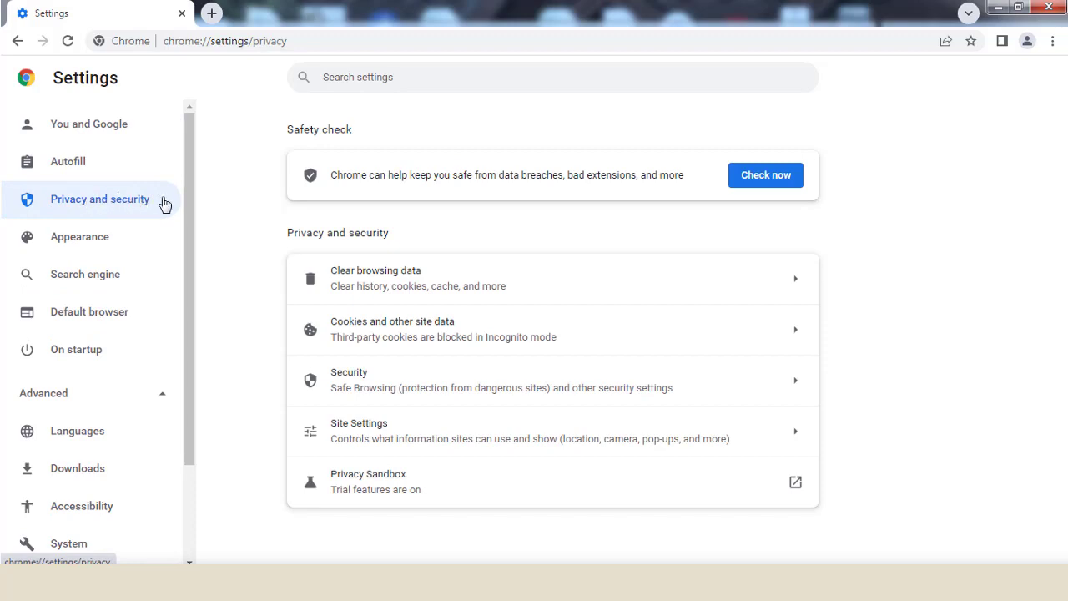
{"action": "left_click", "coordinate": [481, 286]}
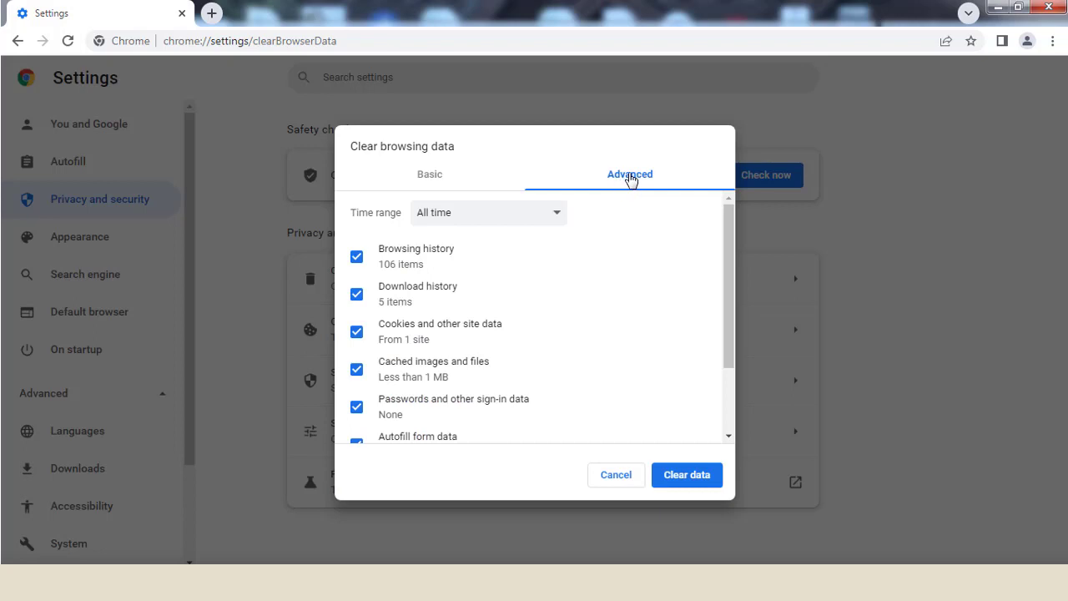
{"action": "left_click", "coordinate": [555, 215]}
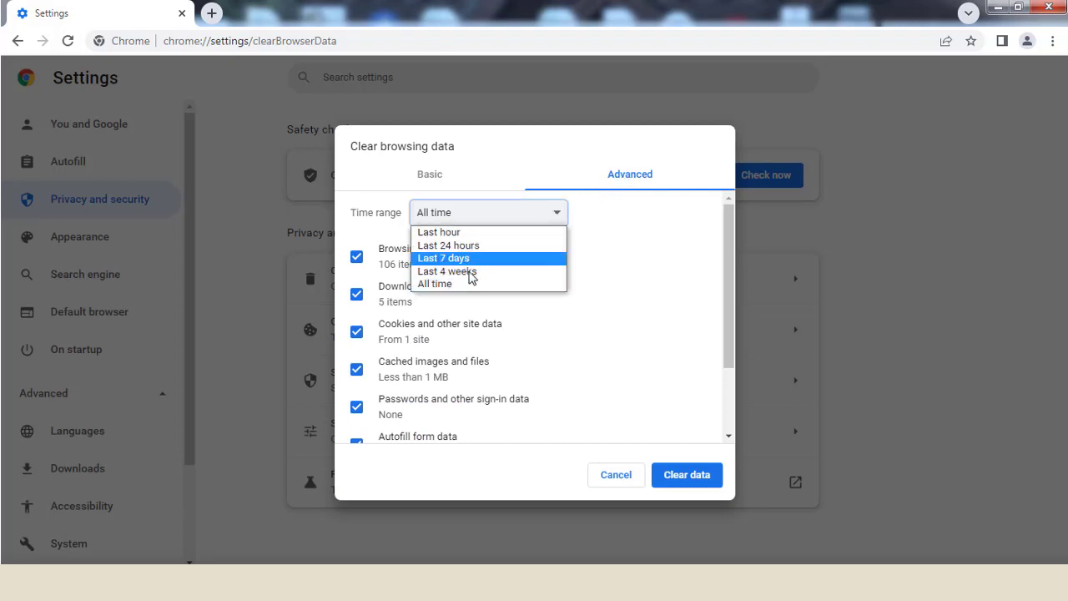
{"action": "left_click", "coordinate": [448, 288]}
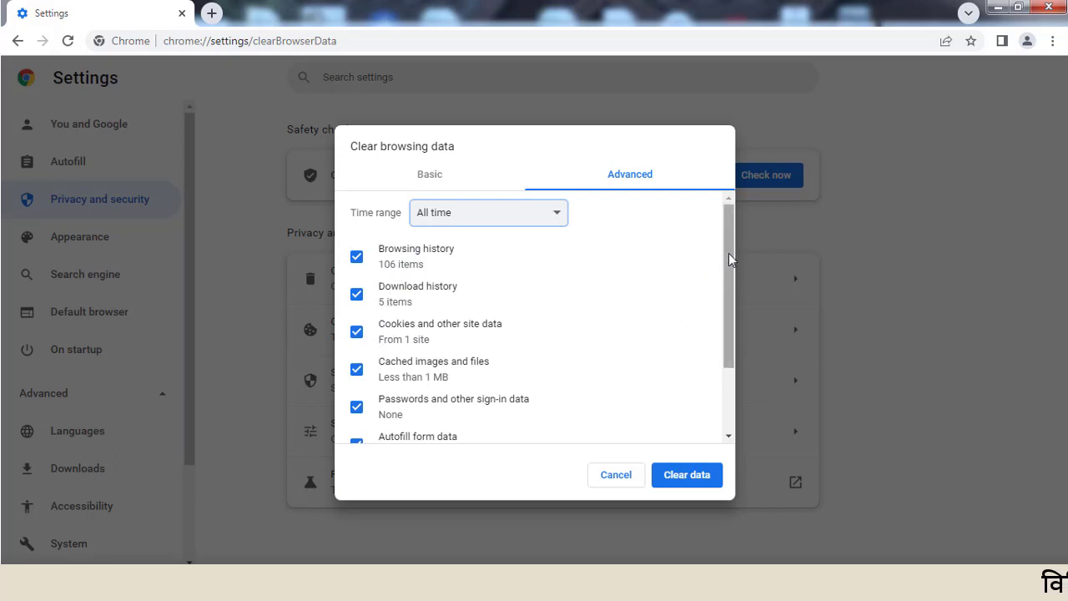
{"action": "left_click_drag", "start_coordinate": [729, 253], "coordinate": [723, 342]}
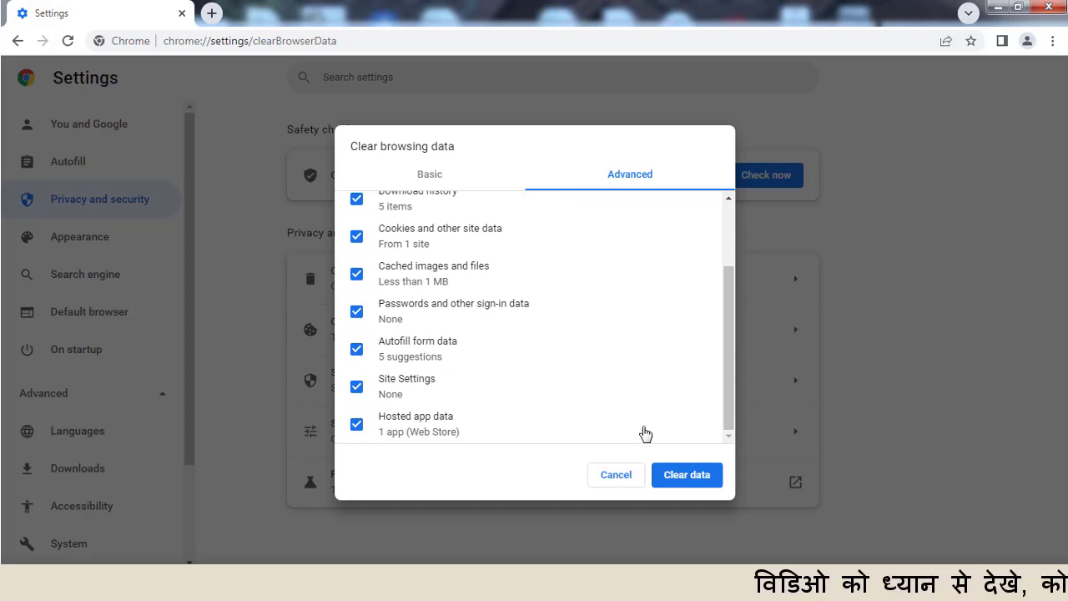
{"action": "left_click", "coordinate": [689, 479]}
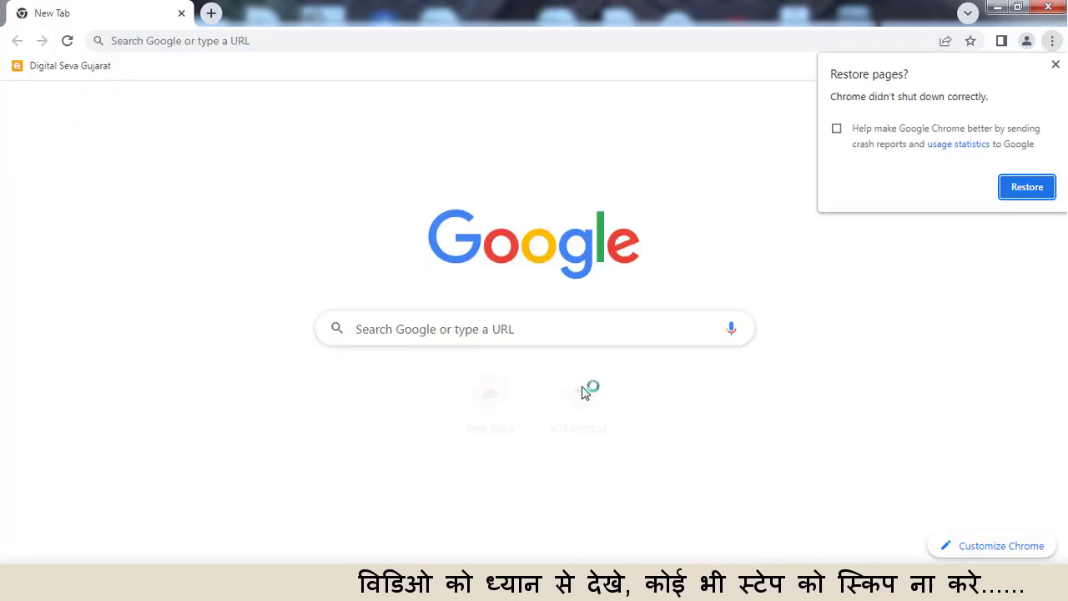
- Dismiss the offer to restore pages and open chrome://flags
{"action": "left_click", "coordinate": [1055, 64]}
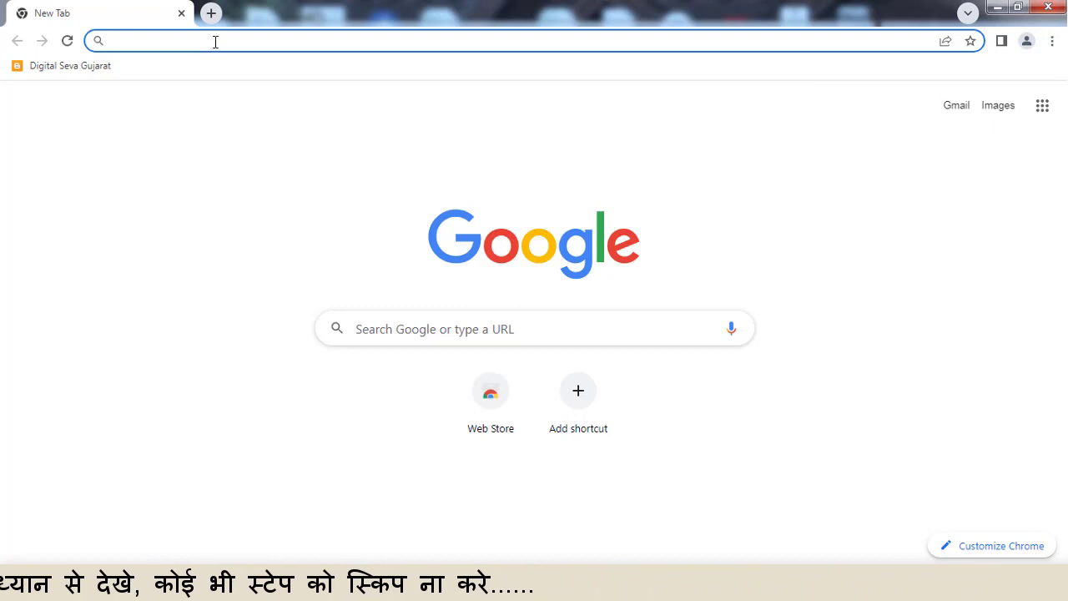
{"action": "type", "text": "chrome"}
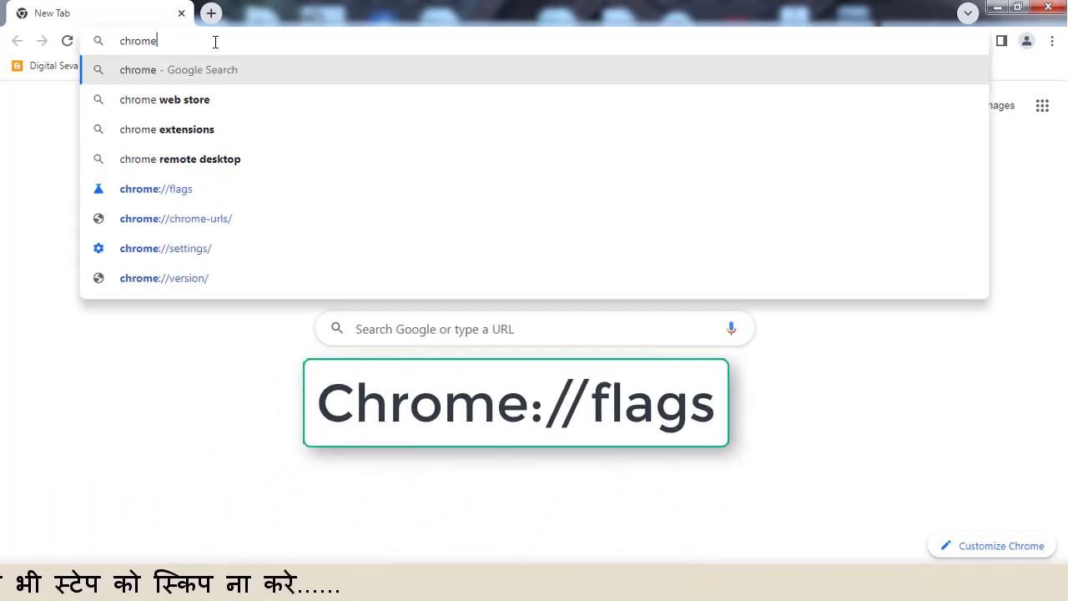
{"action": "type", "text": "://flags"}
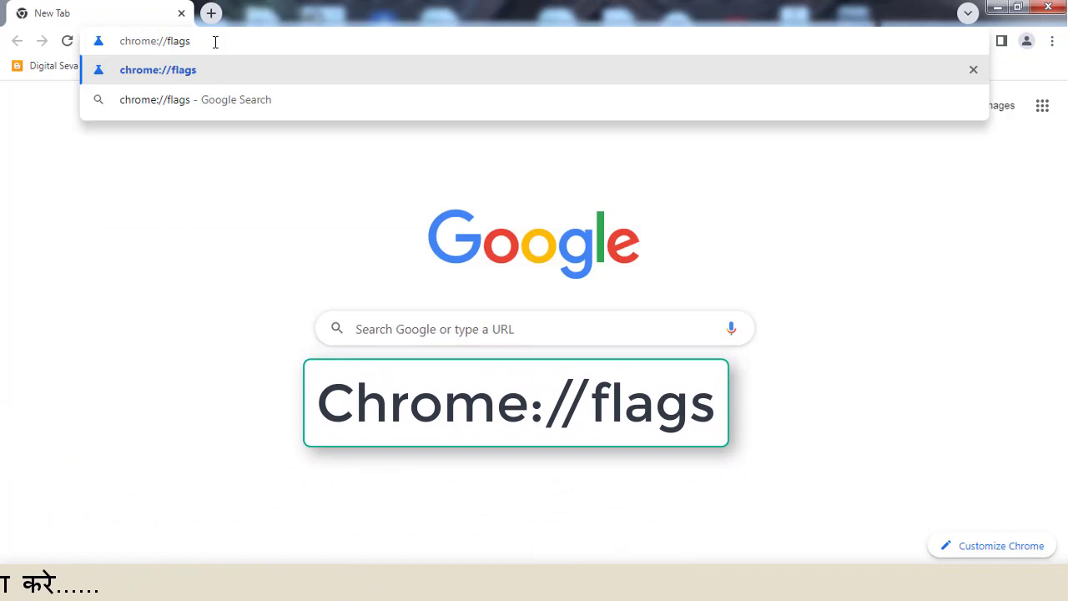
{"action": "key", "text": "Return"}
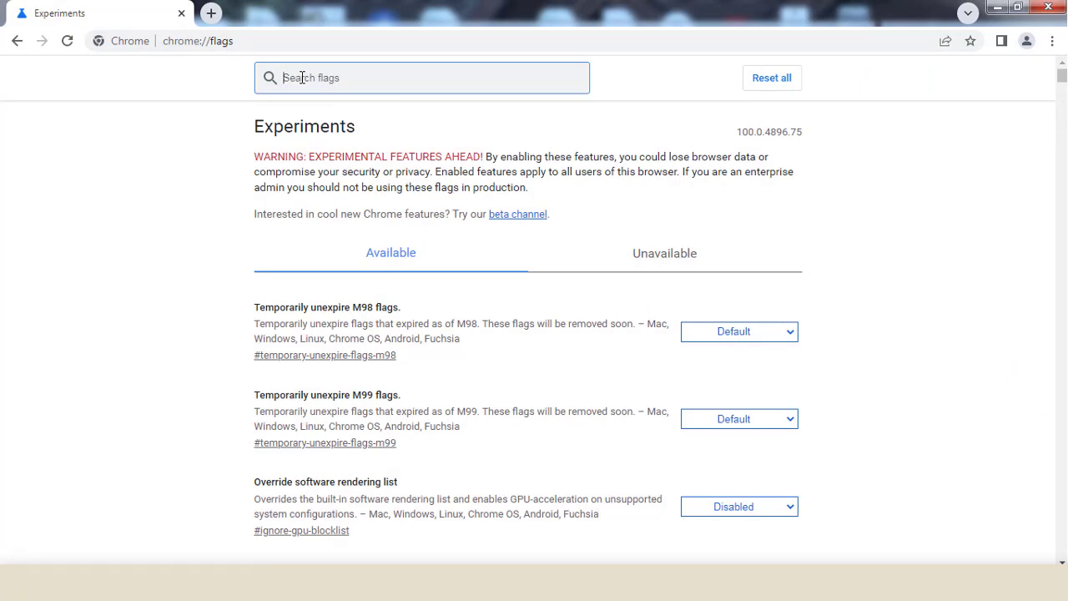
- Search the flags for localhost, enable "Allow invalid certificates for resources loaded from localhost", and relaunch Chrome
{"action": "type", "text": "localhost"}
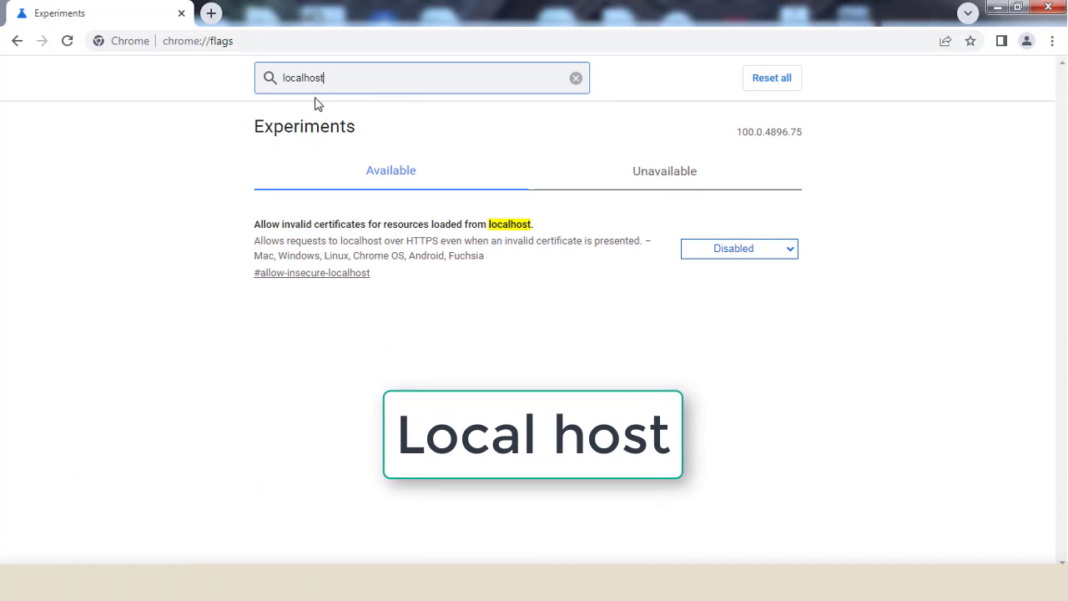
{"action": "left_click", "coordinate": [745, 255]}
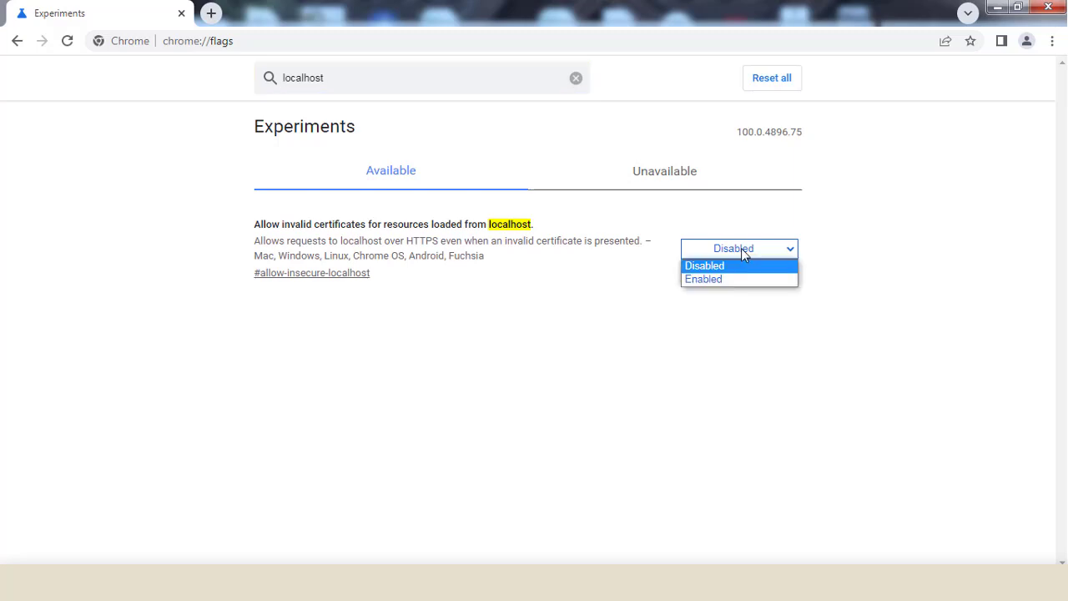
{"action": "left_click", "coordinate": [713, 280]}
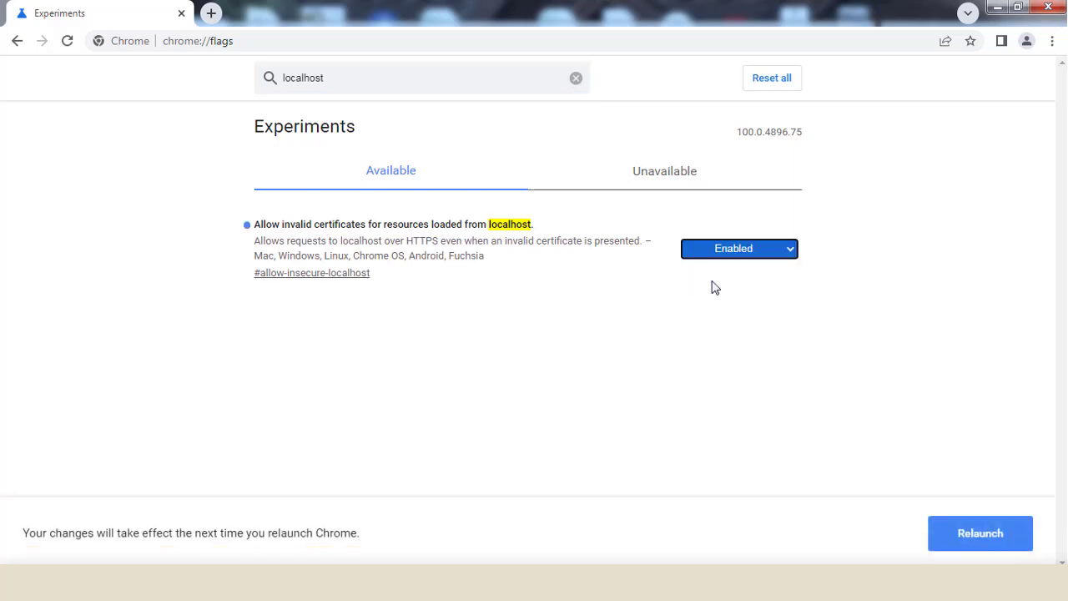
{"action": "left_click", "coordinate": [980, 541]}
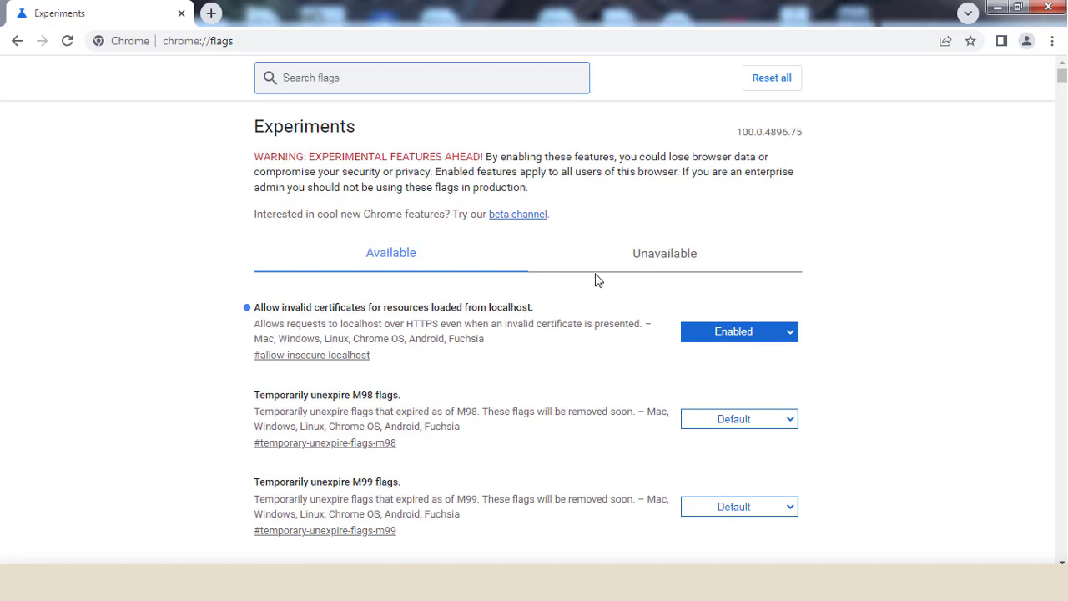
- Load google.com in the current tab in place of the flags page
{"action": "left_click", "coordinate": [248, 42]}
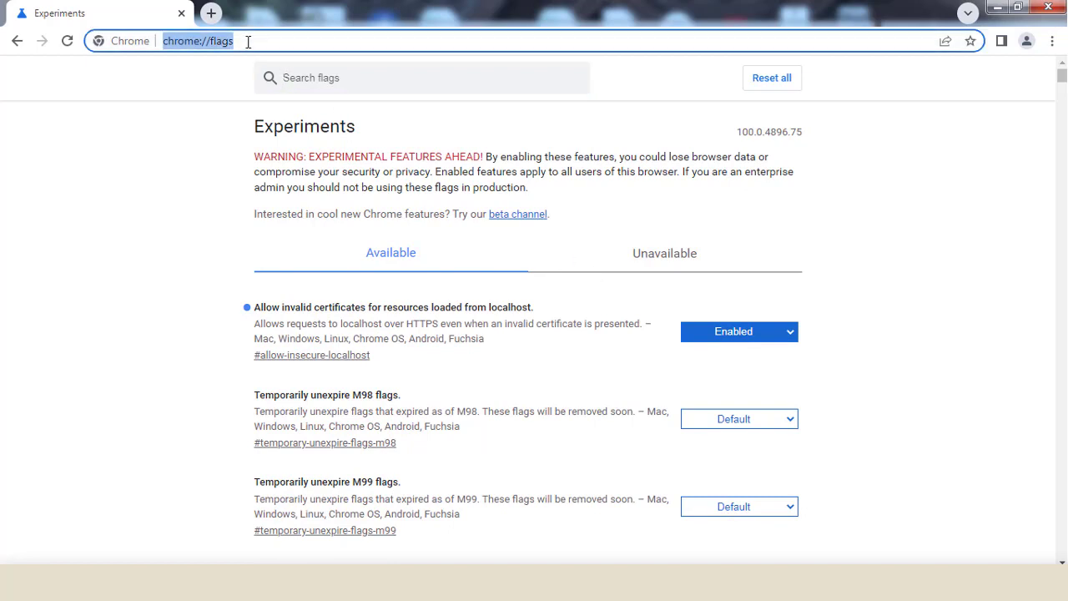
{"action": "type", "text": "goo"}
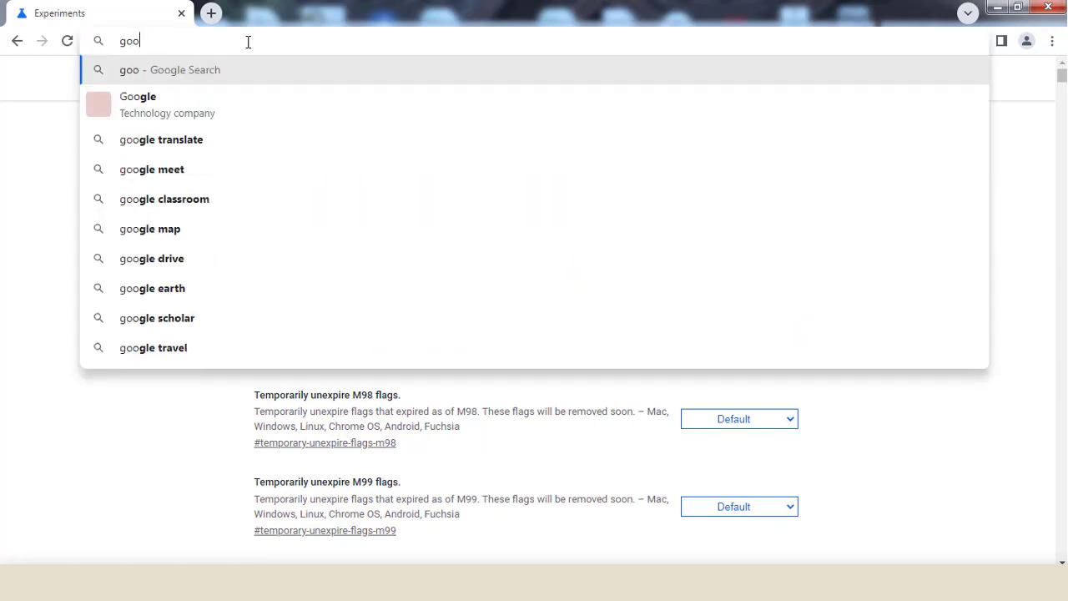
{"action": "type", "text": "gle.com"}
{"action": "key", "text": "Return"}
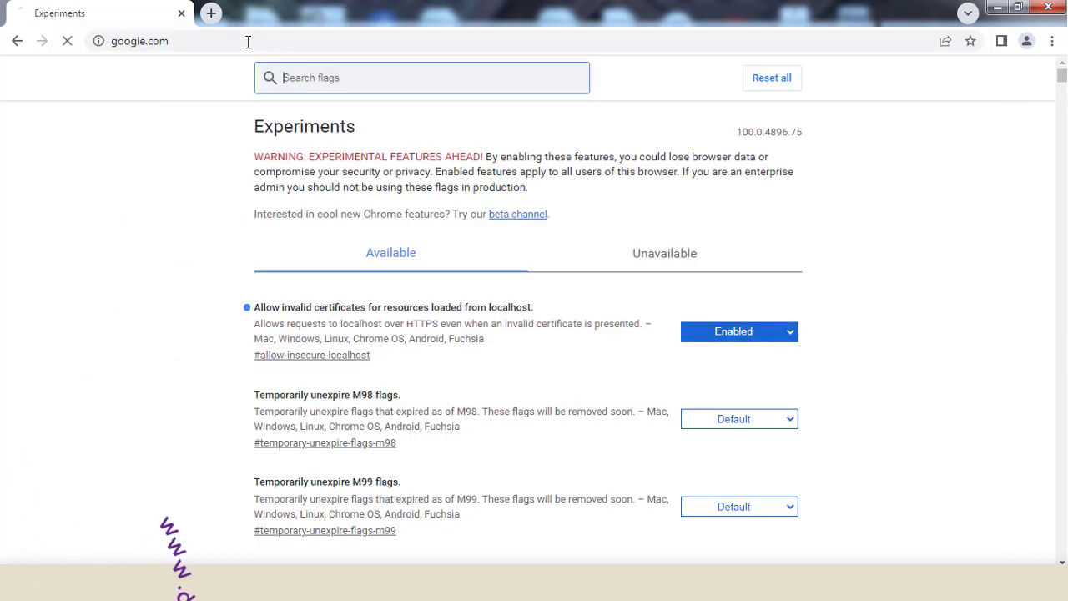
- Switch to the Windows Control Panel and open Programs and Features
{"action": "key", "text": "super"}
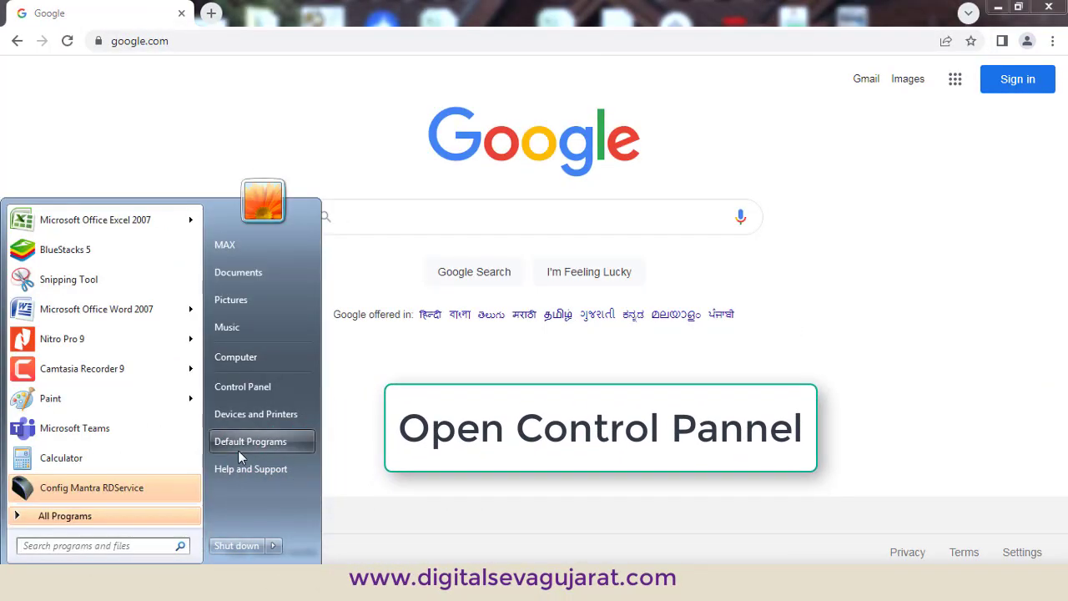
{"action": "left_click", "coordinate": [282, 386]}
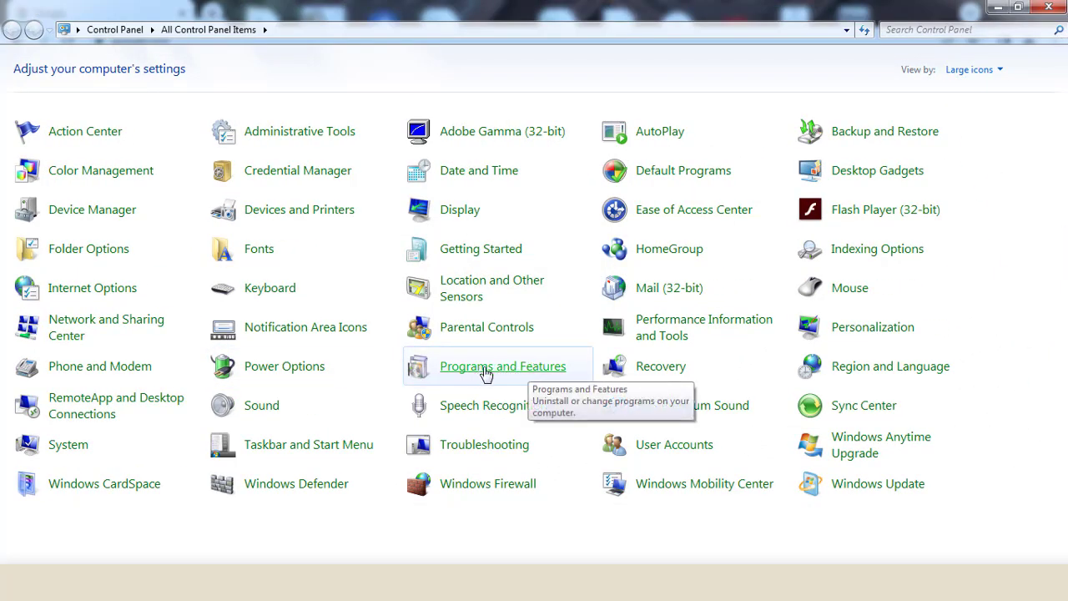
{"action": "left_click", "coordinate": [505, 373]}
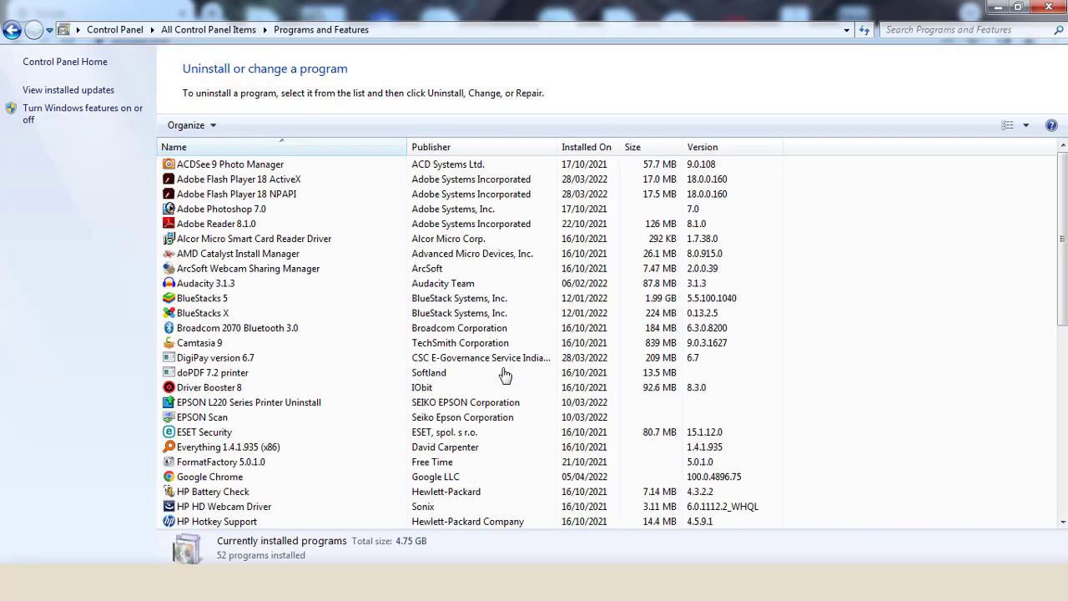
- Uninstall MFS100Driver version 9.0.2.8 from the installed programs, agreeing to remove all devices using the driver
{"action": "left_click", "coordinate": [204, 433]}
{"action": "scroll", "coordinate": [213, 438], "scroll_direction": "down", "scroll_amount": 9}
{"action": "key", "text": "m"}
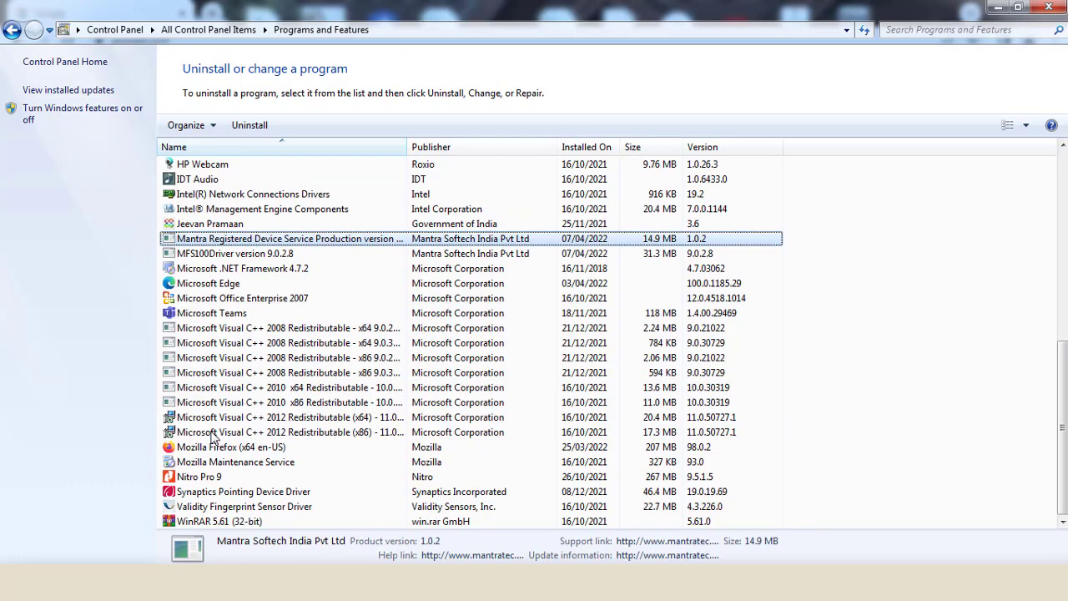
{"action": "left_click", "coordinate": [214, 253]}
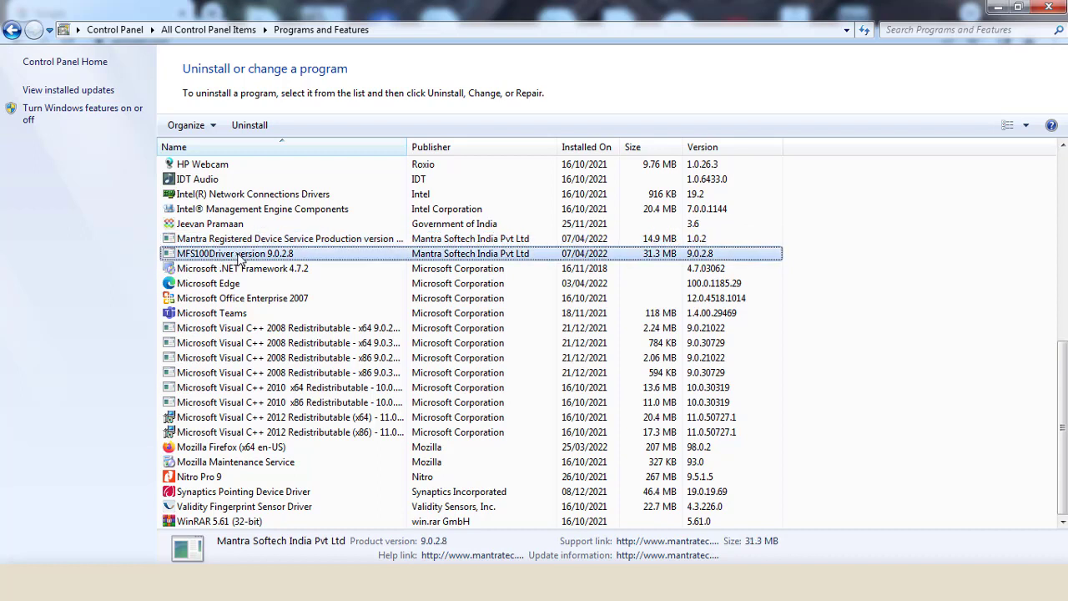
{"action": "double_click", "coordinate": [239, 255]}
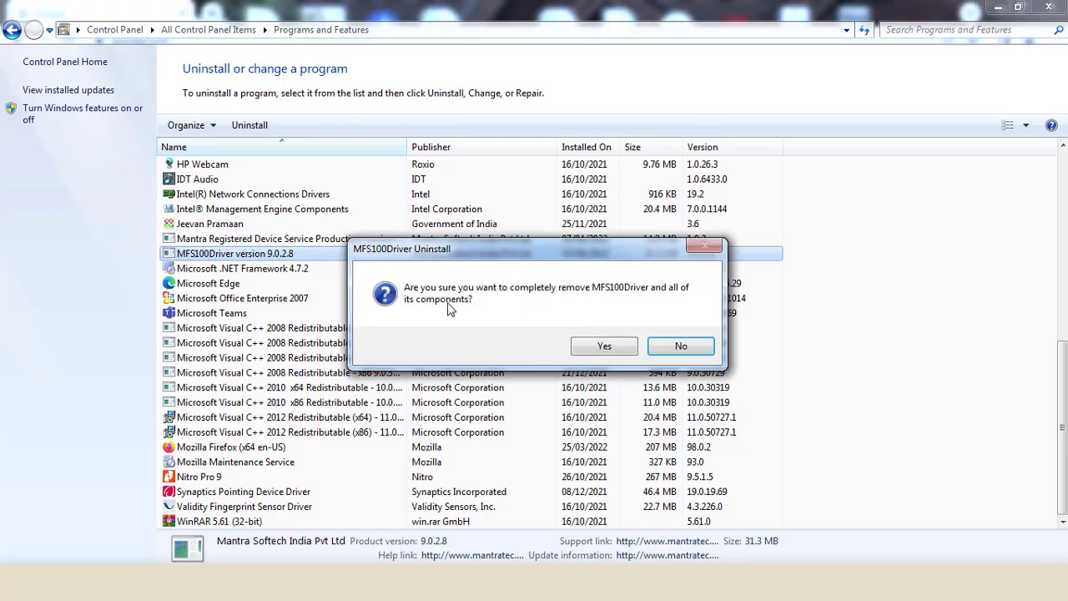
{"action": "left_click", "coordinate": [609, 344]}
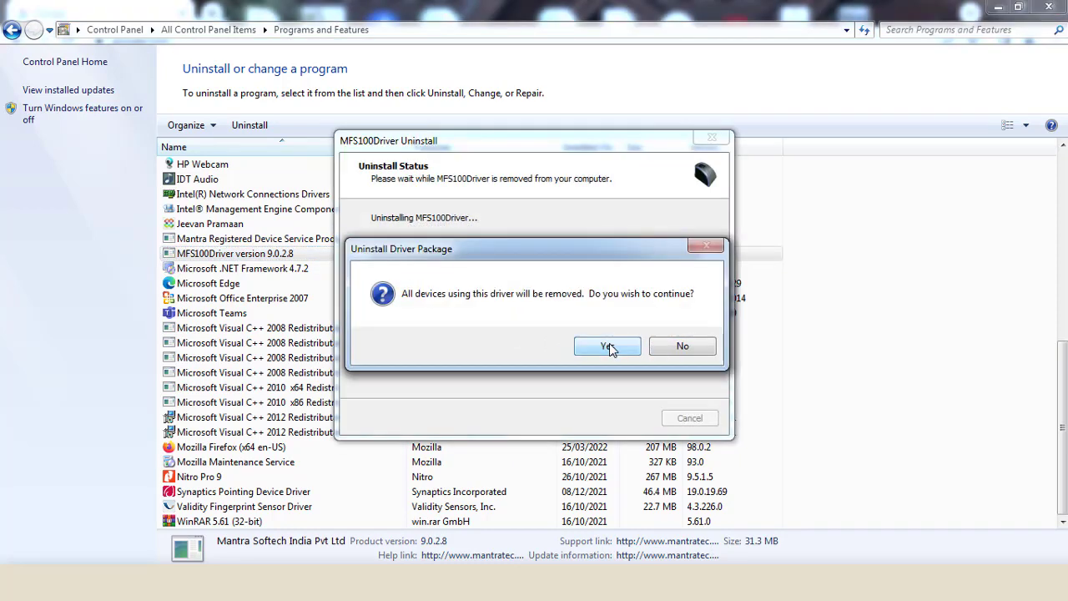
{"action": "left_click", "coordinate": [608, 345]}
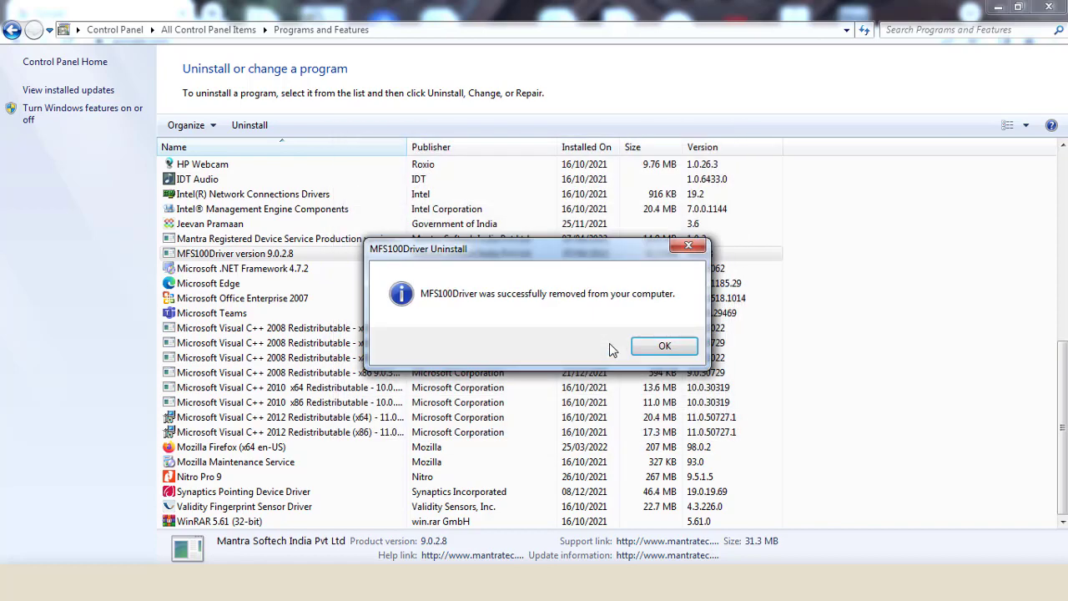
{"action": "left_click", "coordinate": [665, 345]}
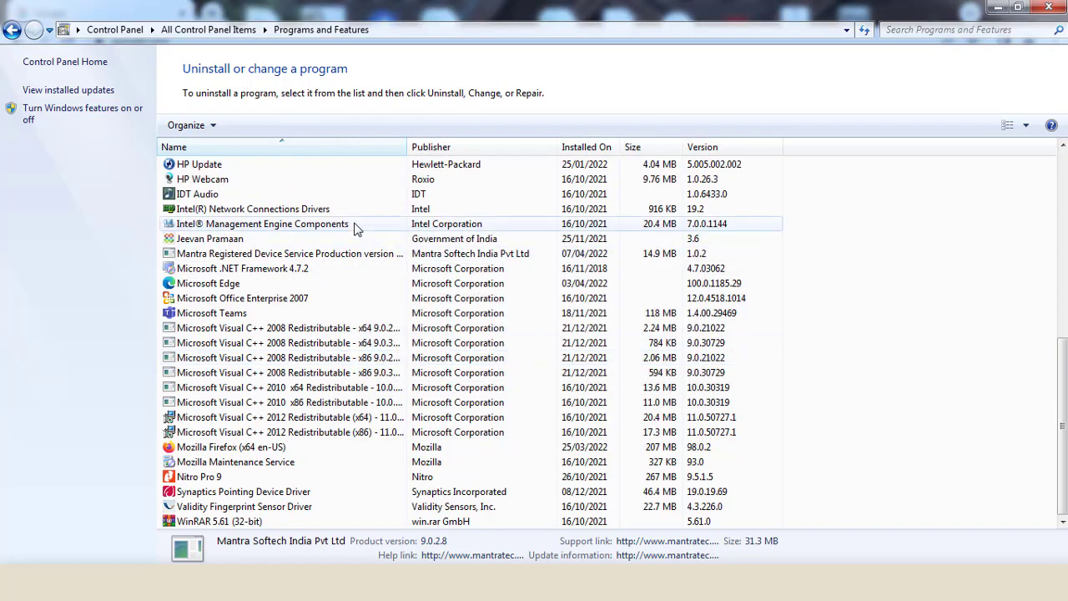
- Uninstall Mantra Registered Device Service Production with all of its components
{"action": "double_click", "coordinate": [240, 254]}
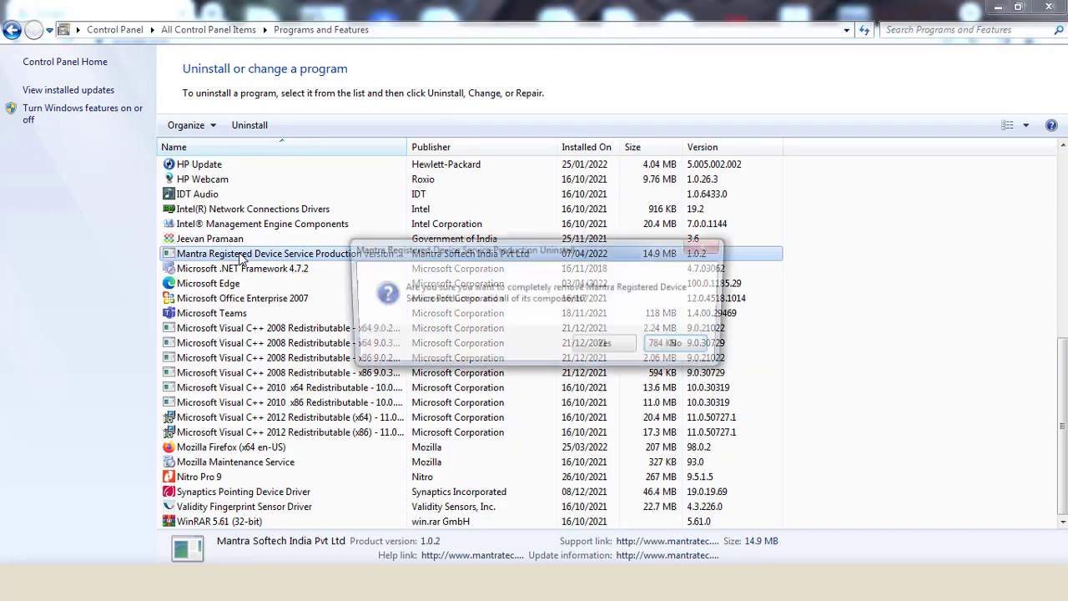
{"action": "left_click", "coordinate": [608, 345]}
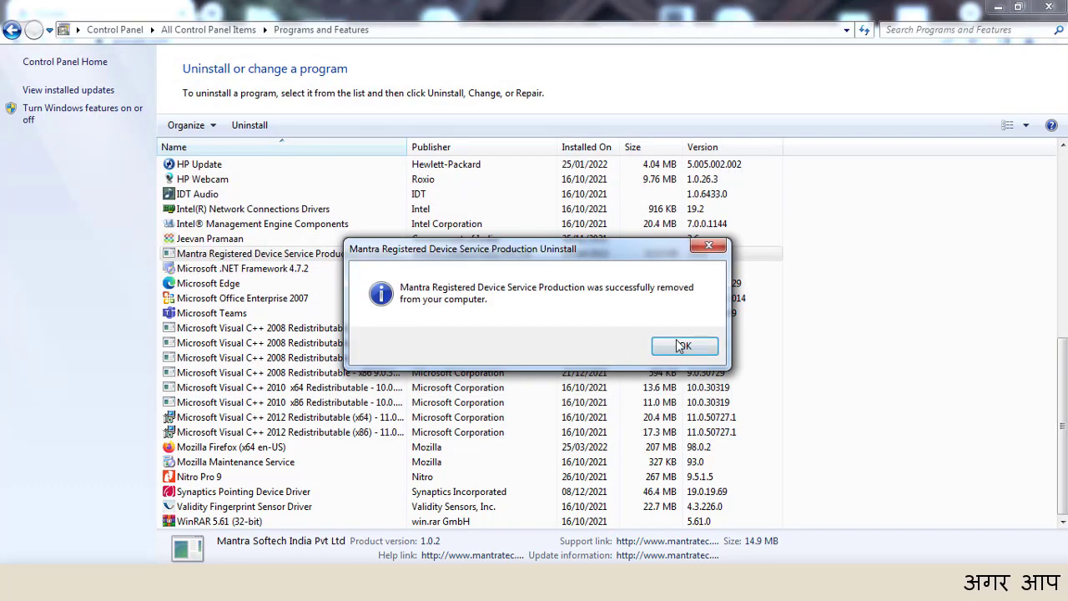
{"action": "left_click", "coordinate": [684, 348]}
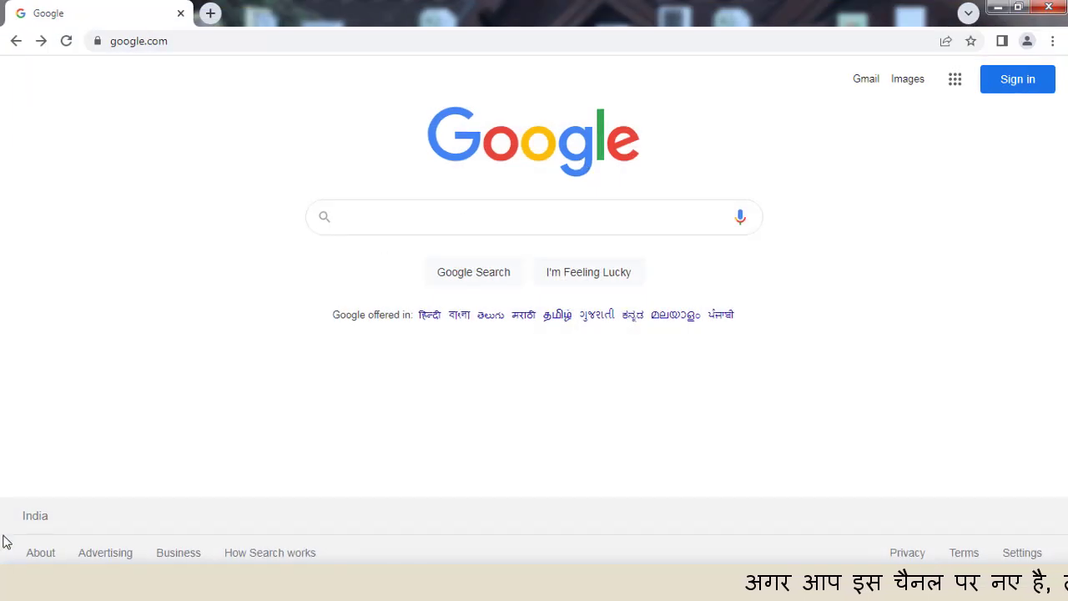
- Open the Program Files folder on Local Disk (C:)
{"action": "left_click", "coordinate": [19, 584]}
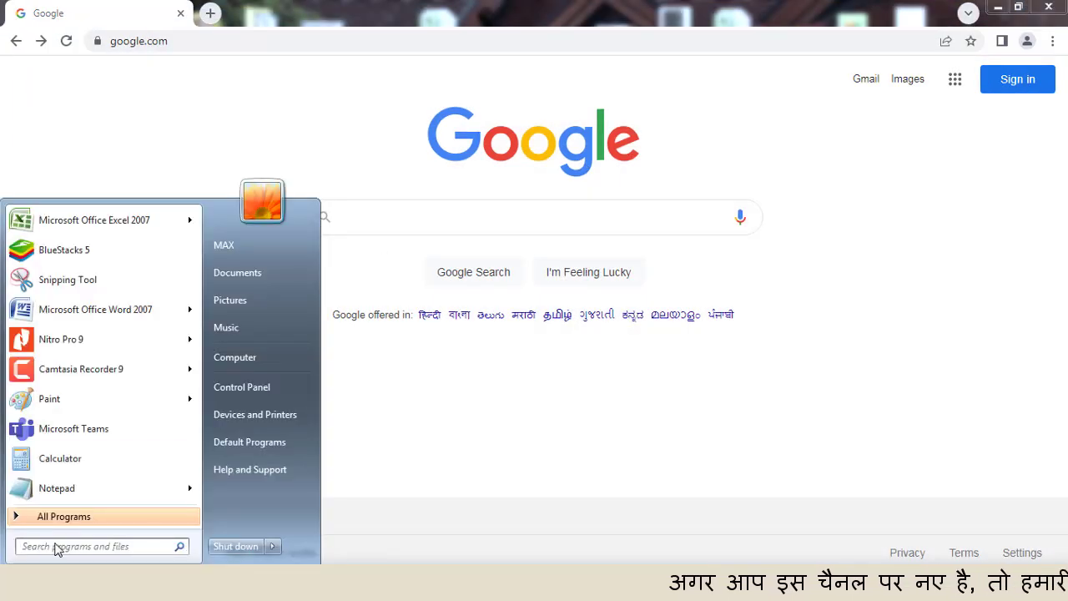
{"action": "left_click", "coordinate": [247, 359]}
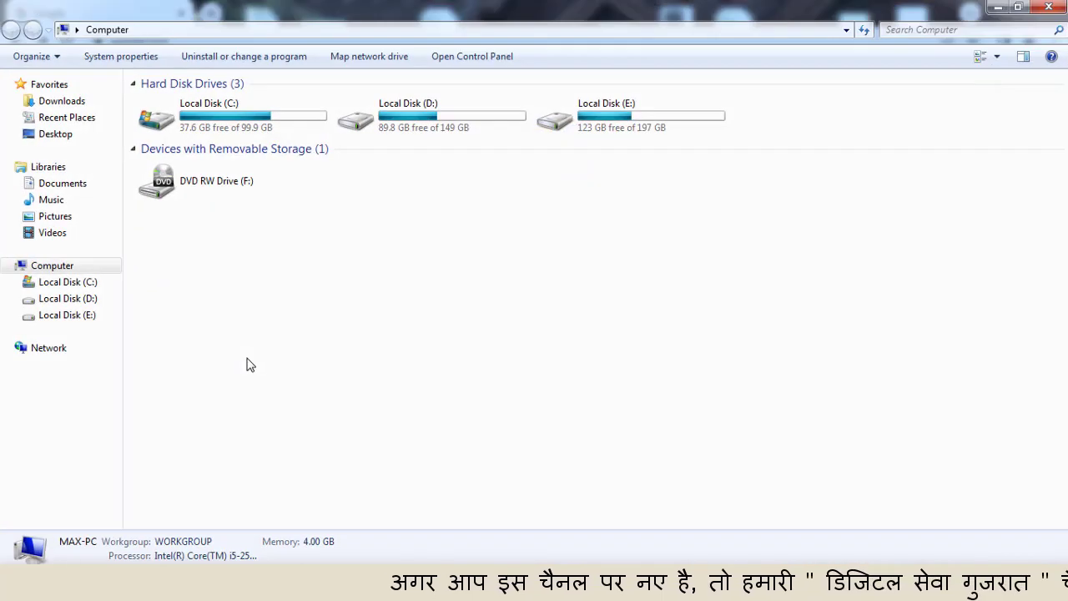
{"action": "left_click", "coordinate": [239, 109]}
{"action": "double_click", "coordinate": [239, 110]}
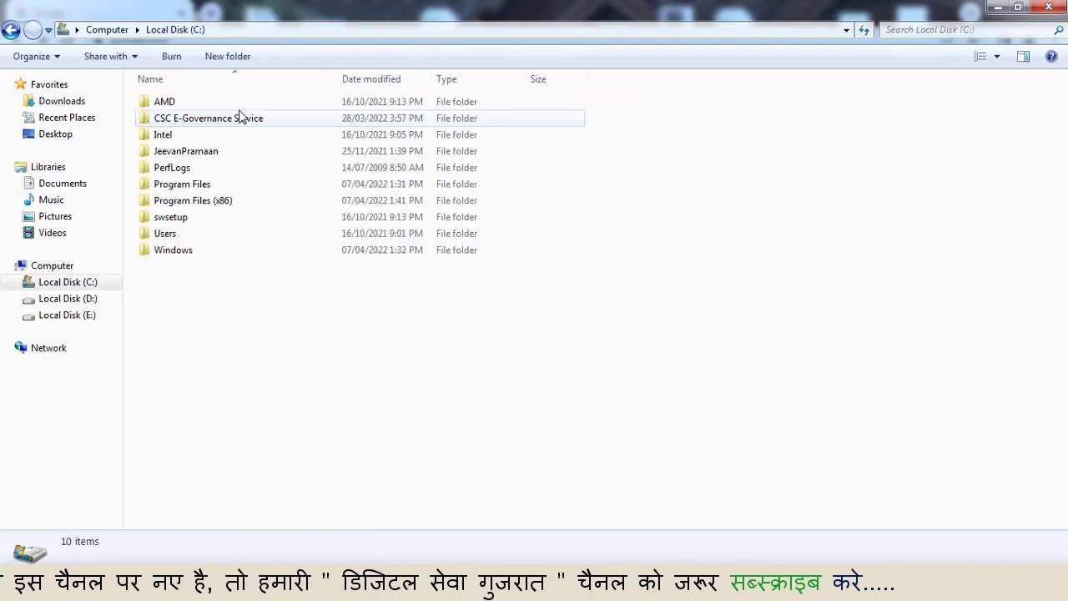
{"action": "double_click", "coordinate": [200, 183]}
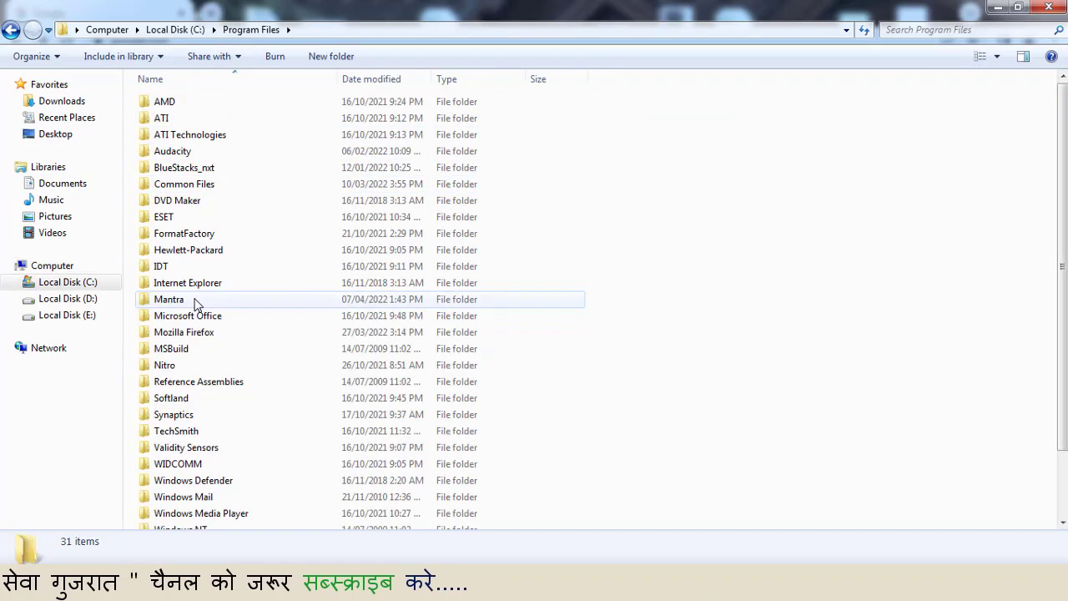
- Permanently delete the Mantra folder from Program Files, granting administrator permission
{"action": "left_click", "coordinate": [198, 300]}
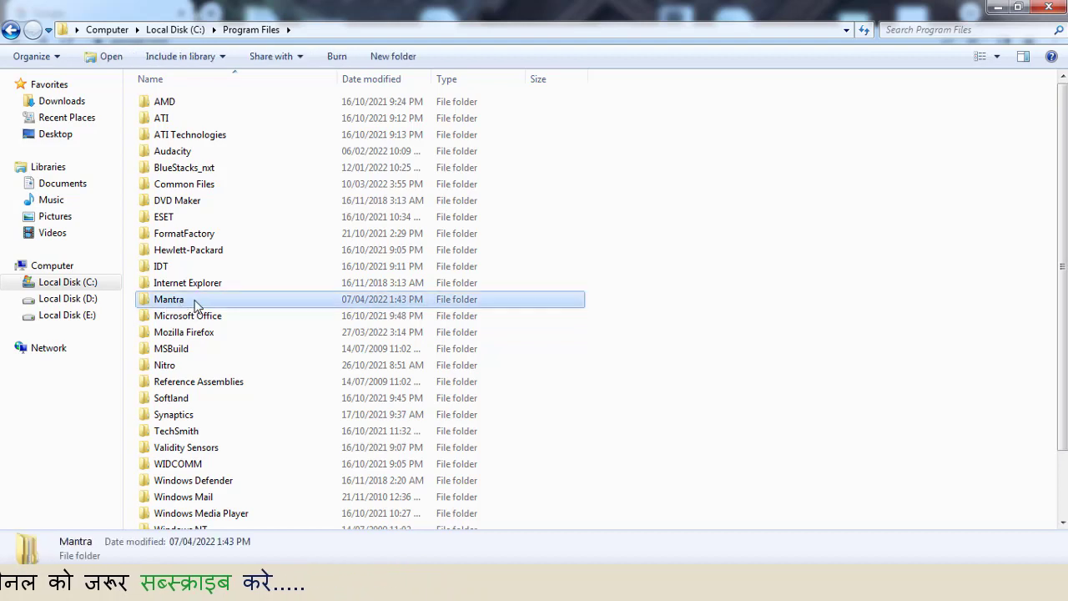
{"action": "mouse_move", "coordinate": [198, 303]}
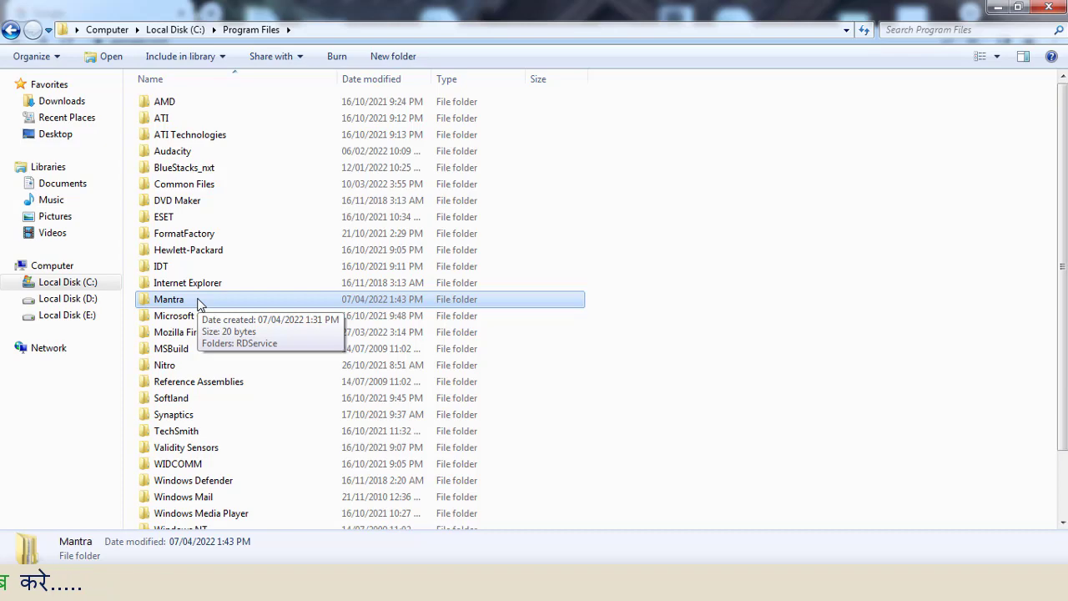
{"action": "key", "text": "shift+Delete"}
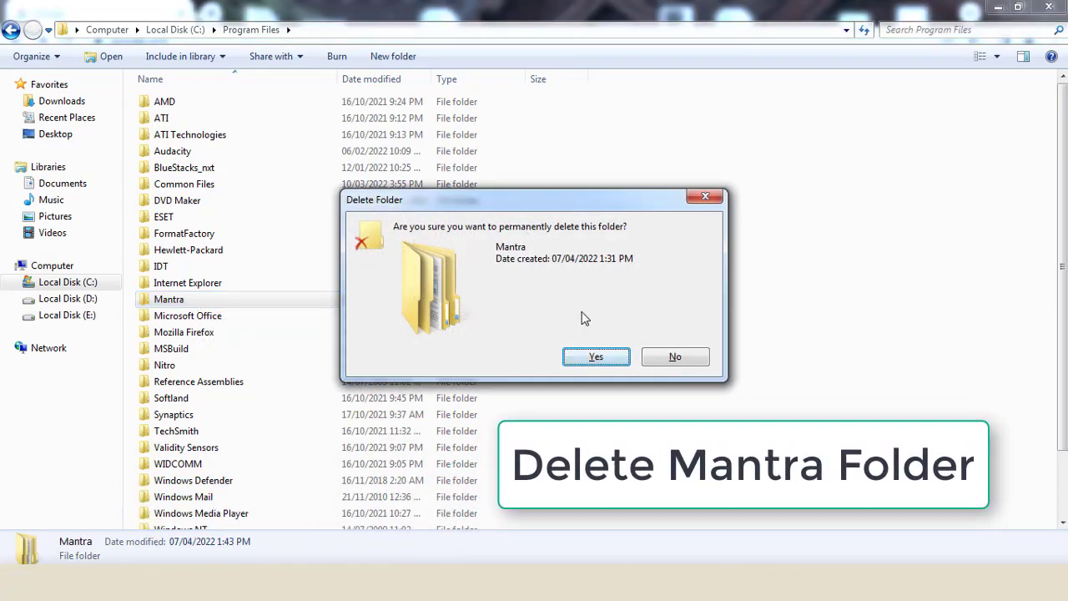
{"action": "left_click", "coordinate": [595, 358]}
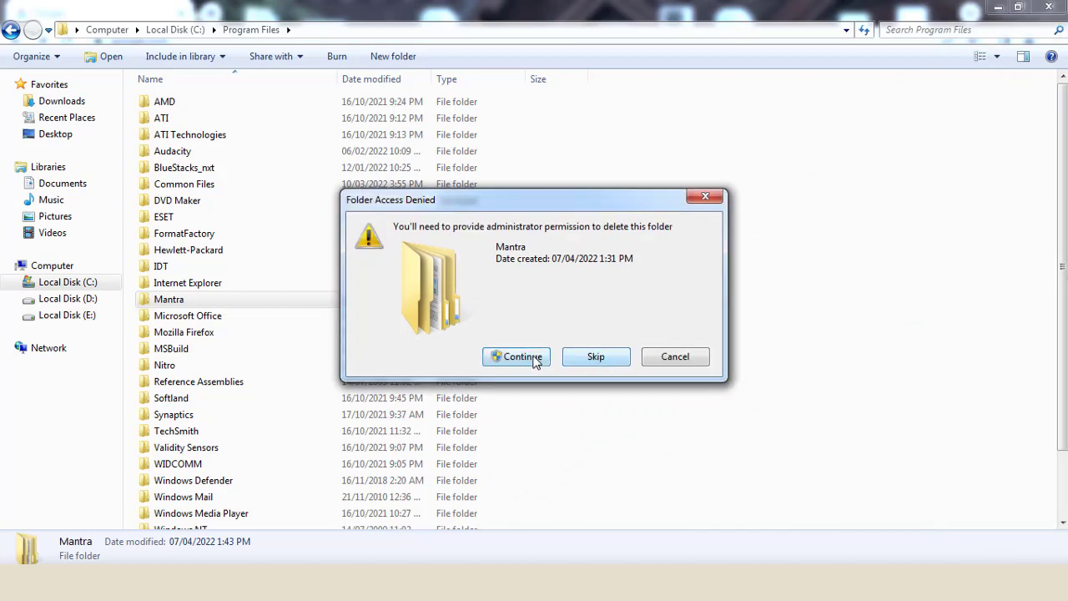
{"action": "left_click", "coordinate": [522, 359]}
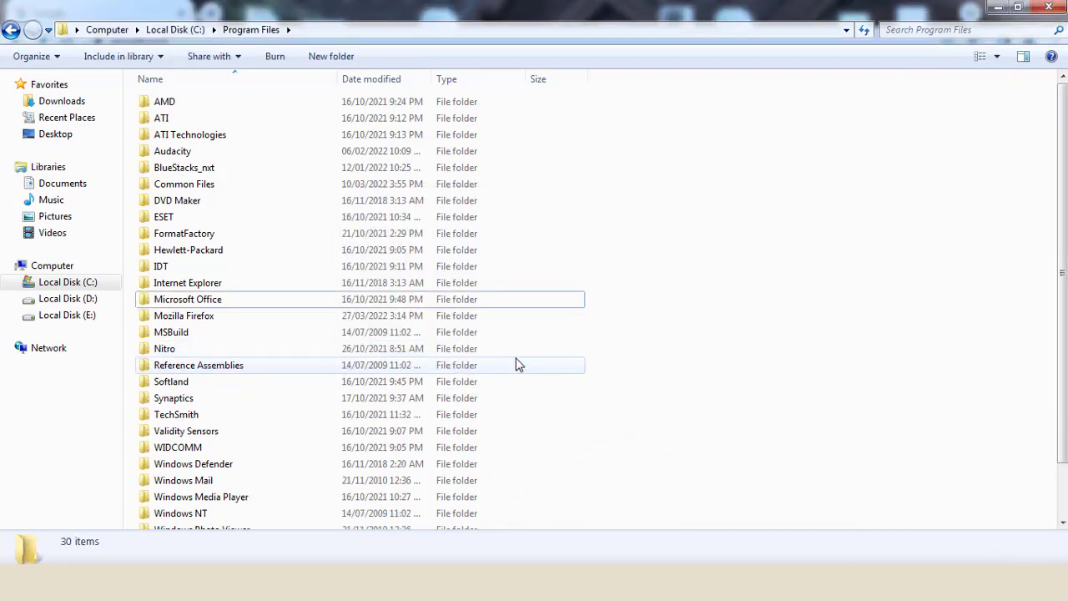
- Search Google for "mantra driver" and download MFS100 Driver (9.1.1.0) for Win 7/8/10 from the Mantra Softech download page
{"action": "left_click", "coordinate": [1049, 9]}
{"action": "left_click", "coordinate": [370, 212]}
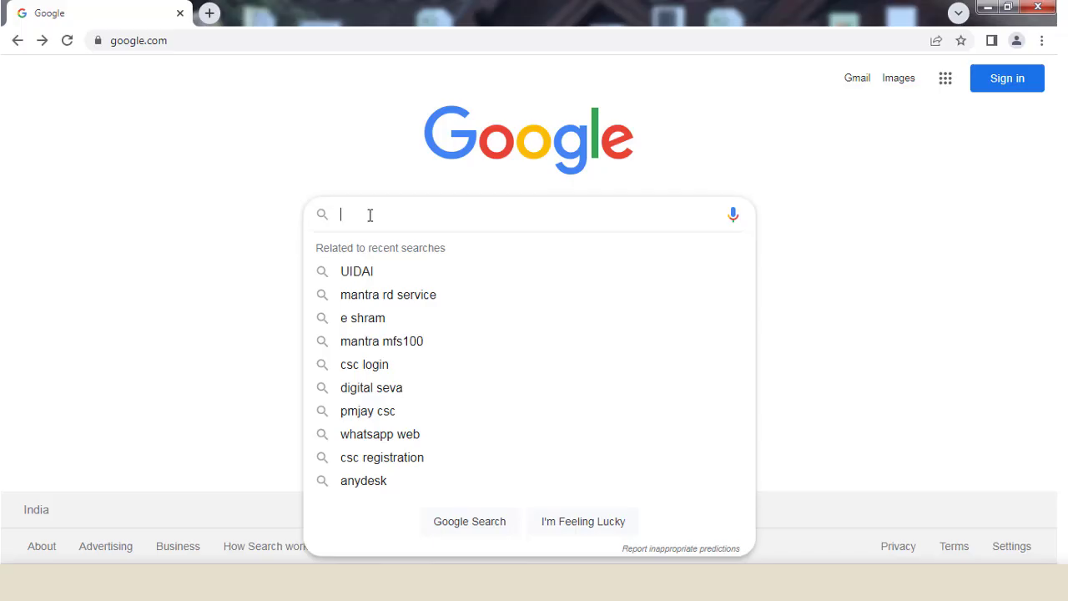
{"action": "type", "text": "mantra driver"}
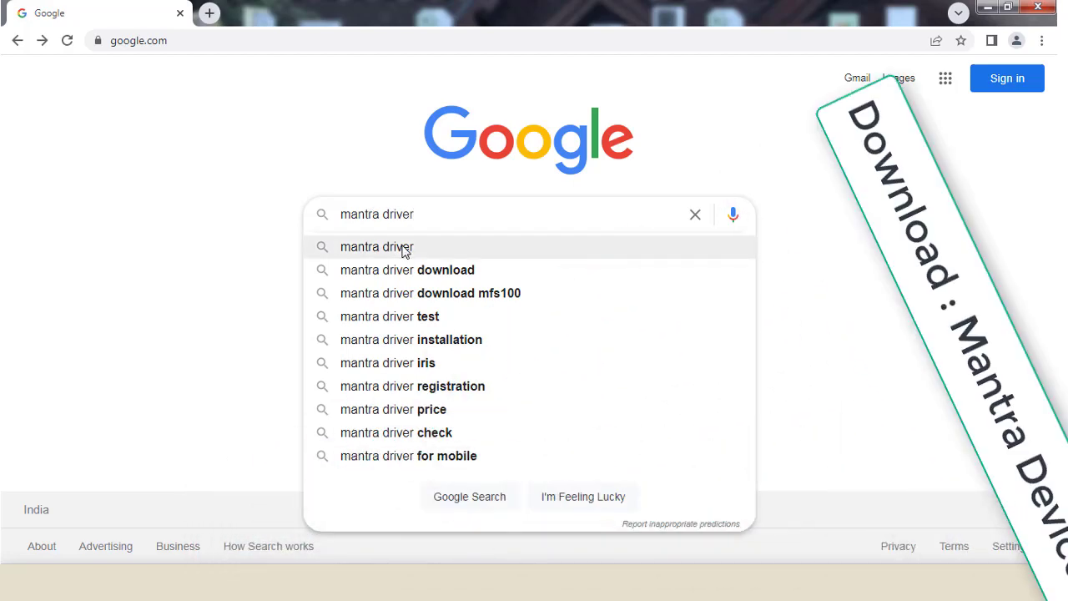
{"action": "left_click", "coordinate": [400, 246]}
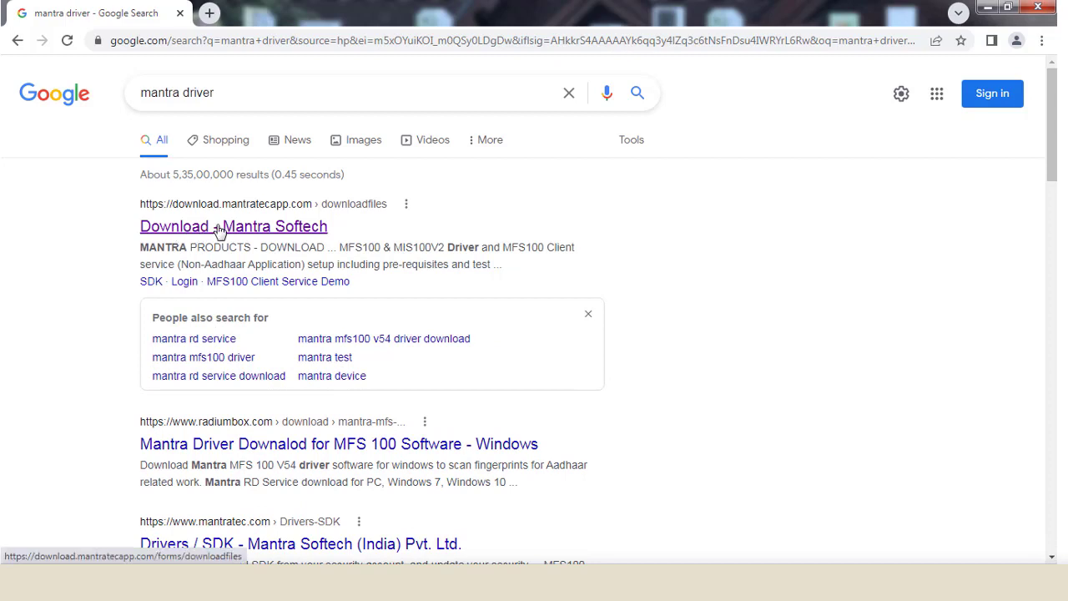
{"action": "left_click", "coordinate": [218, 230]}
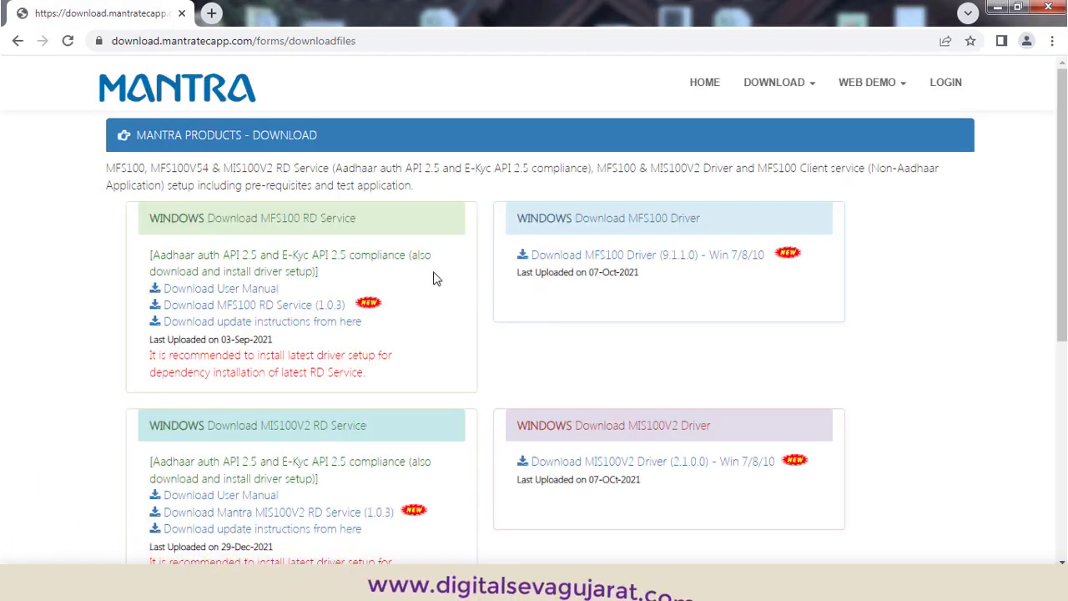
{"action": "left_click", "coordinate": [681, 261]}
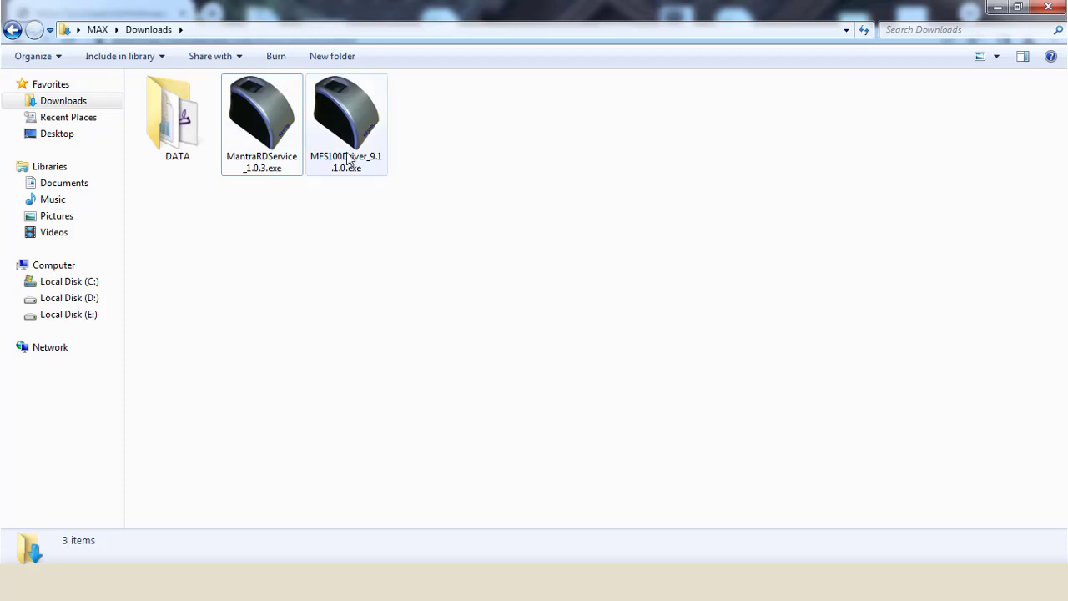
- Run MFS100Driver_9.1.1.0.exe from the Downloads folder as administrator and install the driver, including the Mantra Softech device software
{"action": "left_click", "coordinate": [348, 159]}
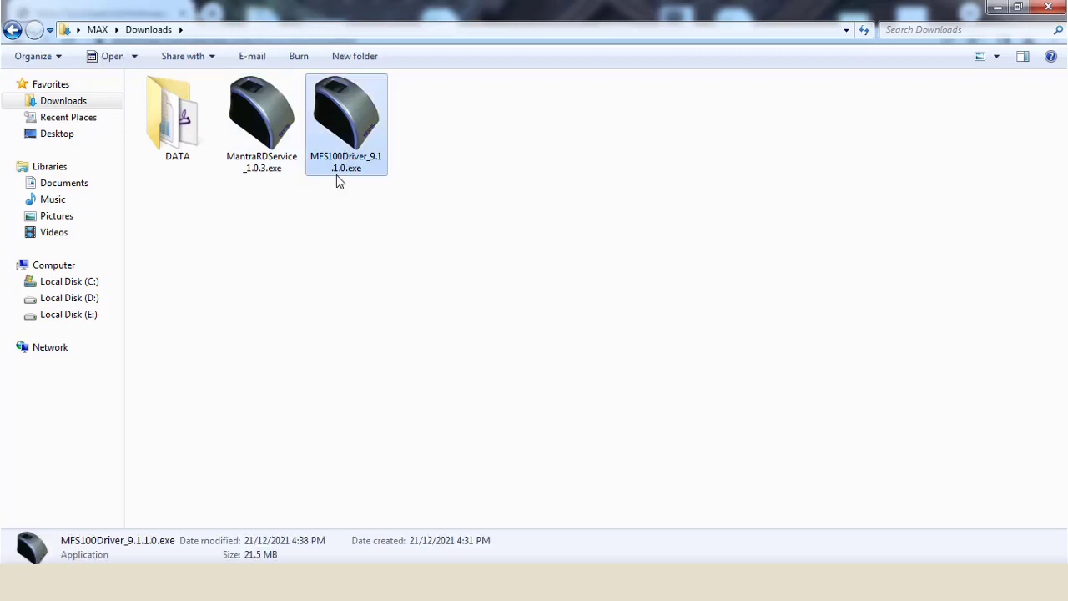
{"action": "left_click", "coordinate": [257, 142]}
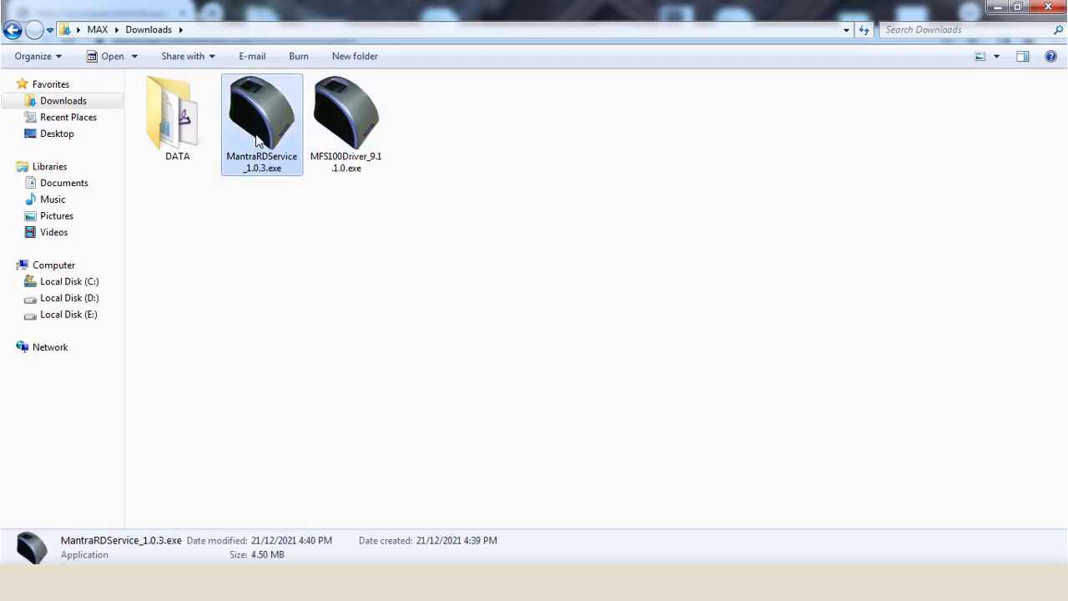
{"action": "left_click", "coordinate": [350, 127]}
{"action": "right_click", "coordinate": [350, 127]}
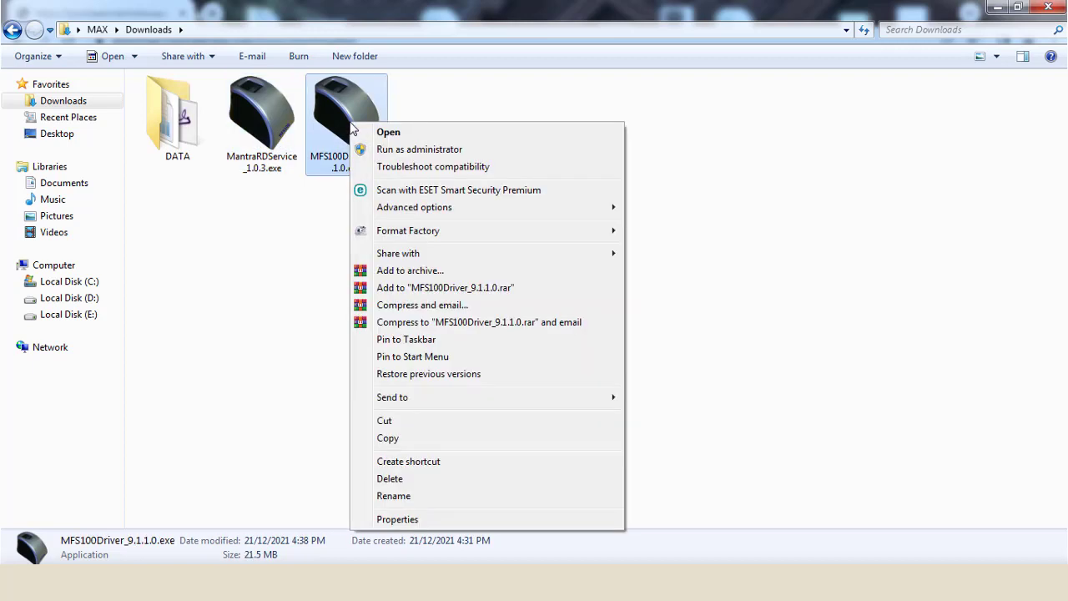
{"action": "left_click", "coordinate": [480, 150]}
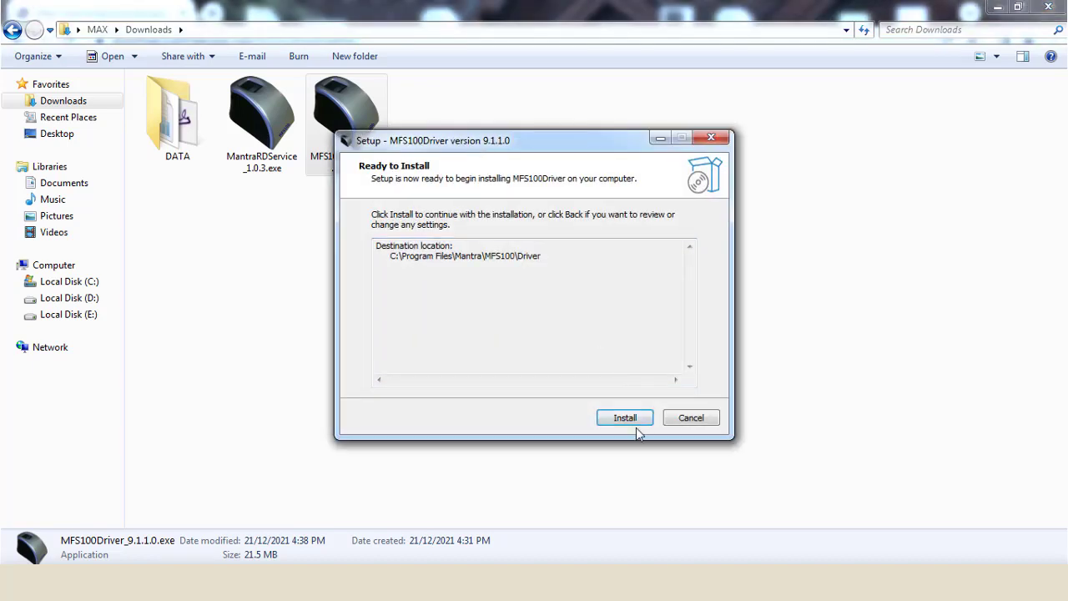
{"action": "left_click", "coordinate": [625, 418]}
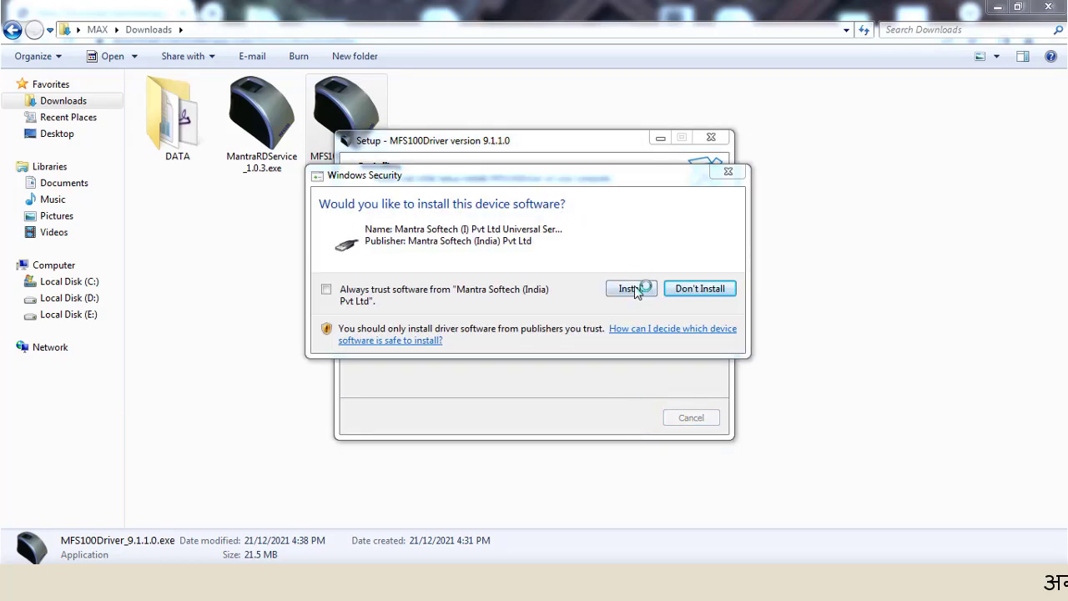
{"action": "left_click", "coordinate": [633, 288]}
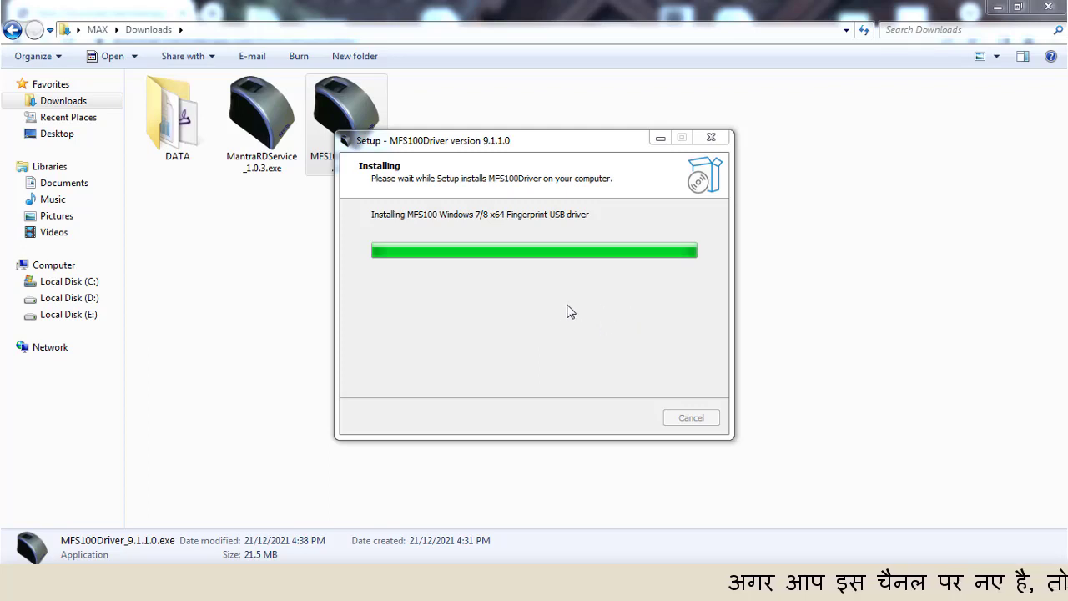
{"action": "left_click", "coordinate": [628, 417]}
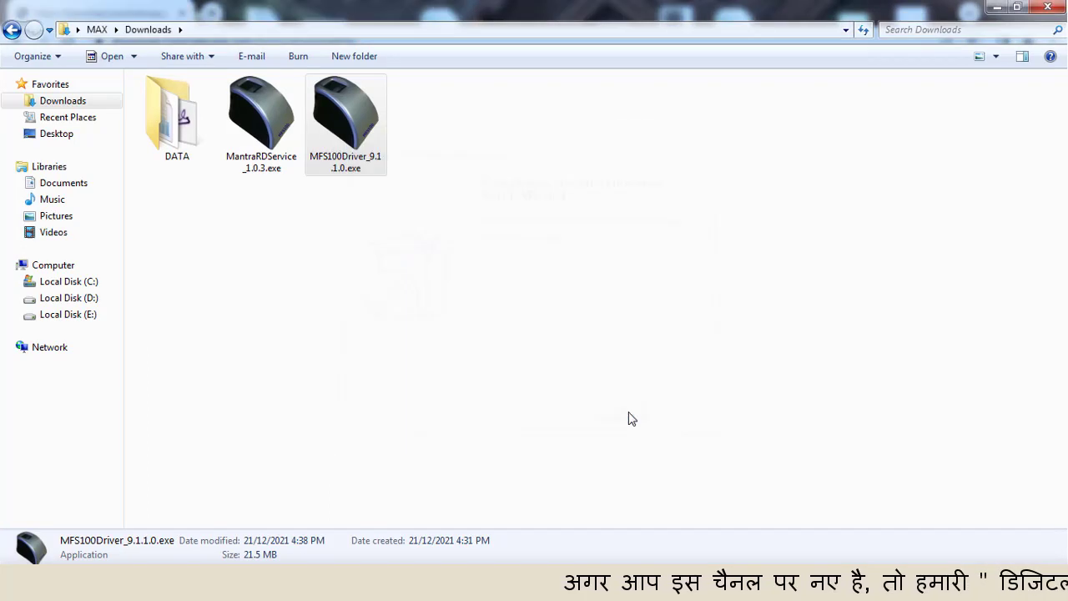
- Run MantraRDService_1.0.3.exe as administrator and install Mantra Registered Device Service Production in the default location
{"action": "left_click", "coordinate": [255, 113]}
{"action": "right_click", "coordinate": [254, 110]}
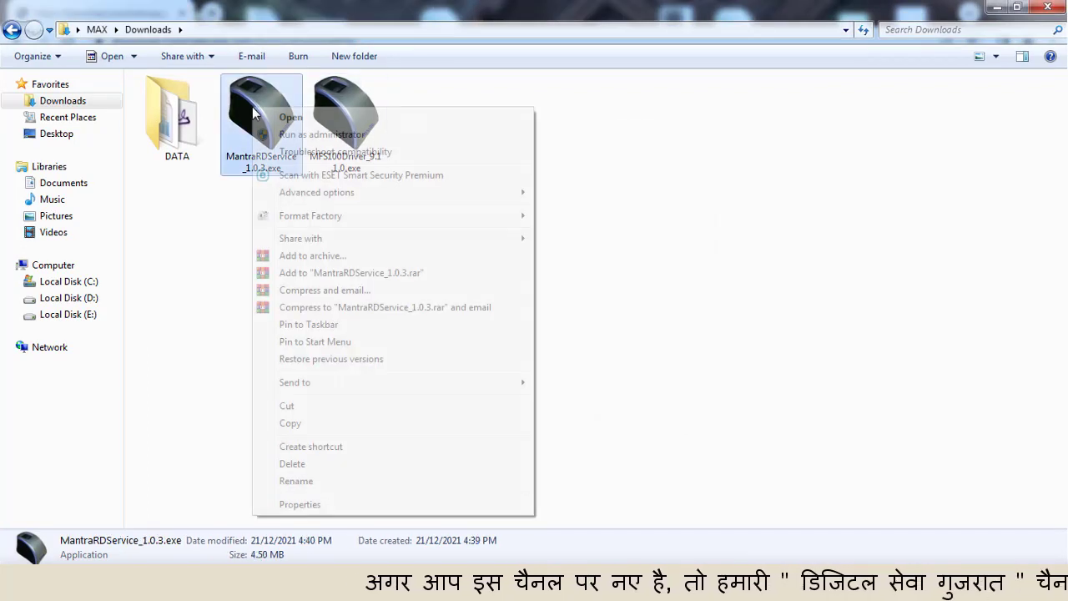
{"action": "left_click", "coordinate": [322, 136]}
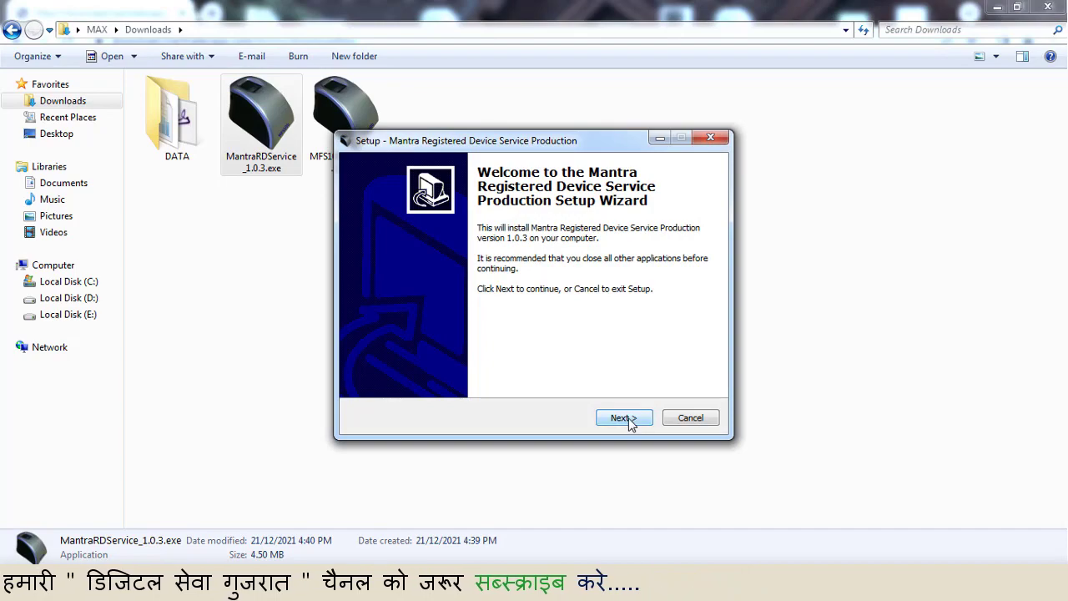
{"action": "left_click", "coordinate": [624, 417]}
{"action": "left_click", "coordinate": [624, 418]}
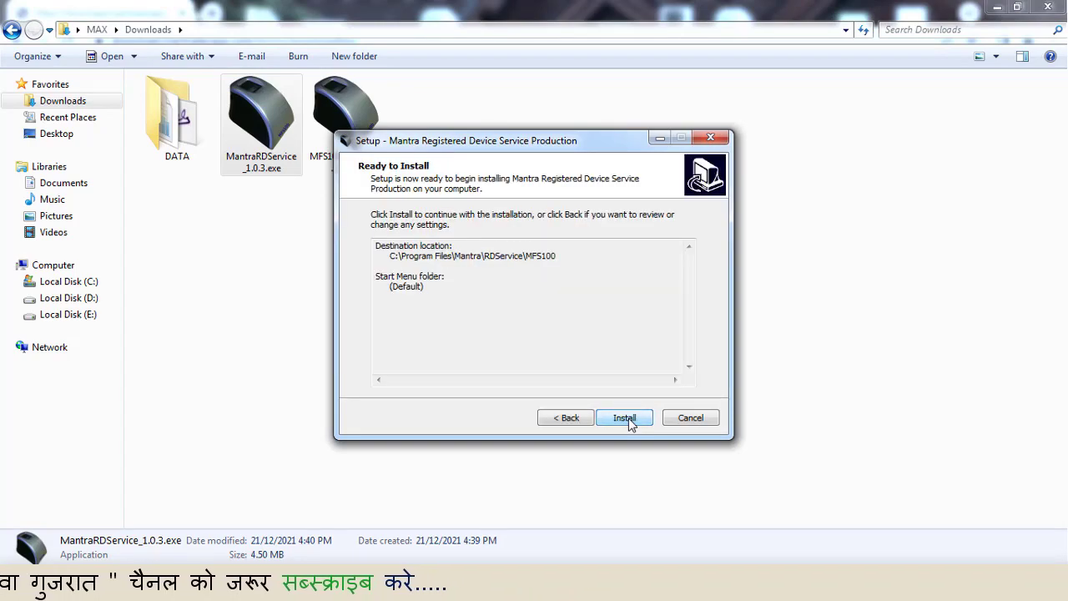
{"action": "left_click", "coordinate": [627, 419]}
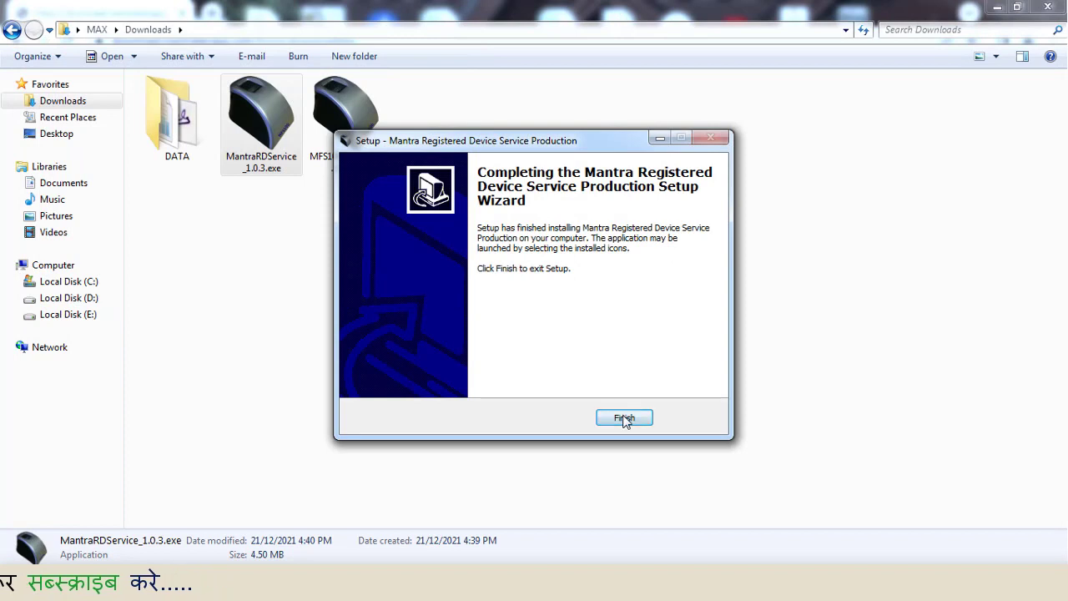
{"action": "left_click", "coordinate": [623, 419]}
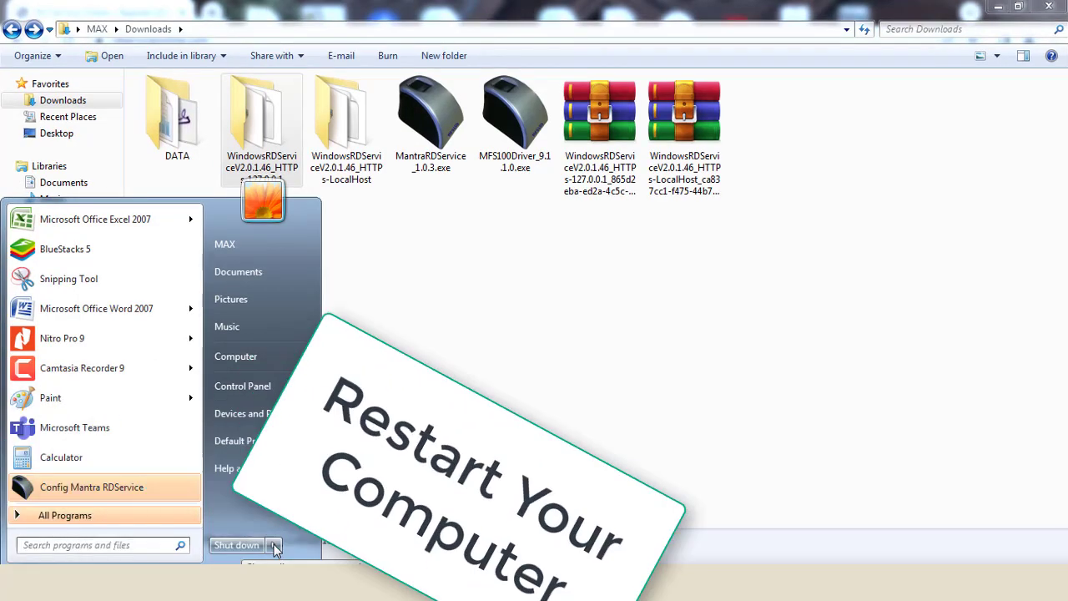
- Go to google.com, search for "morpho driver" and open the rdserviceonline.com website
{"action": "mouse_move", "coordinate": [274, 543]}
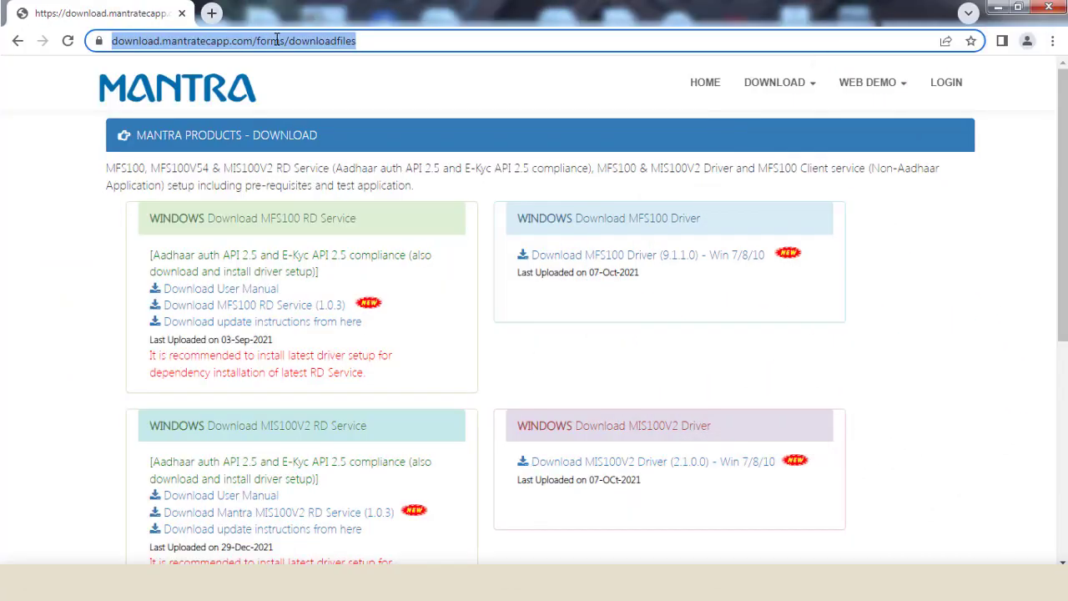
{"action": "type", "text": "goo"}
{"action": "key", "text": "Return"}
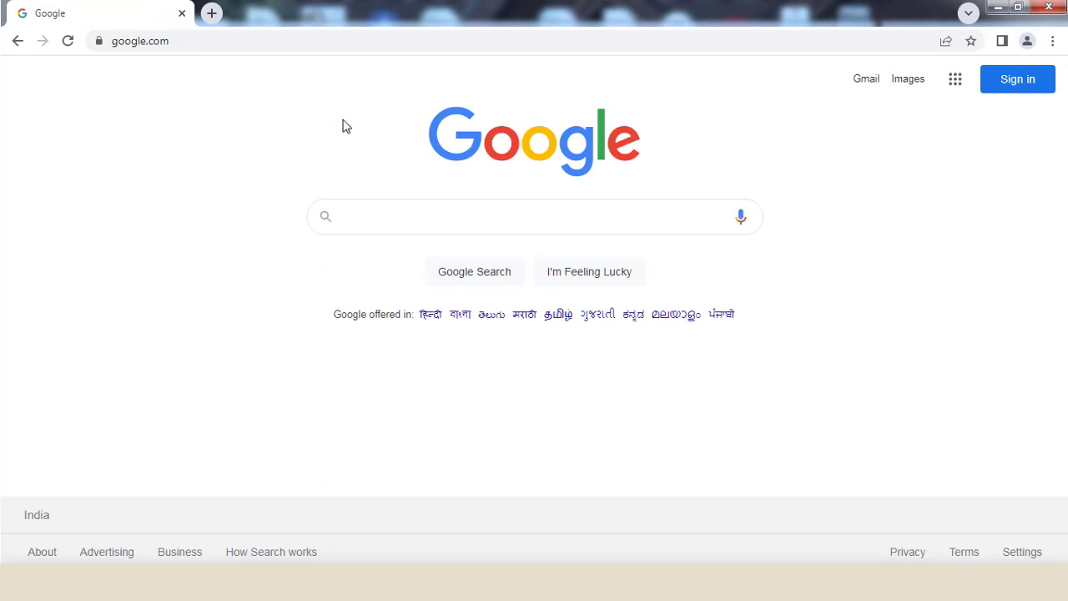
{"action": "left_click", "coordinate": [373, 218]}
{"action": "type", "text": "morp"}
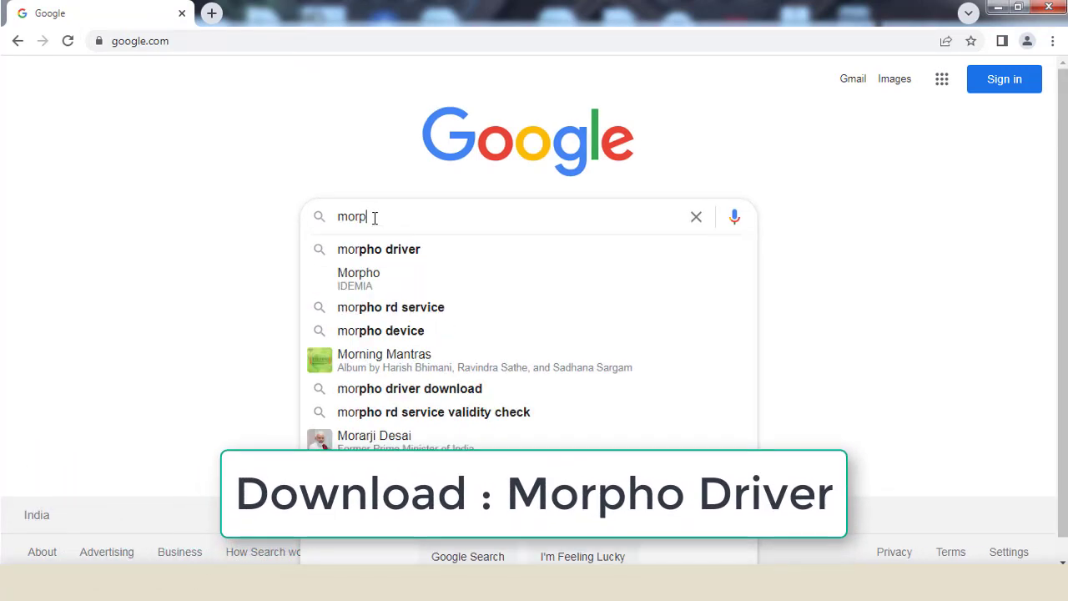
{"action": "type", "text": "ho"}
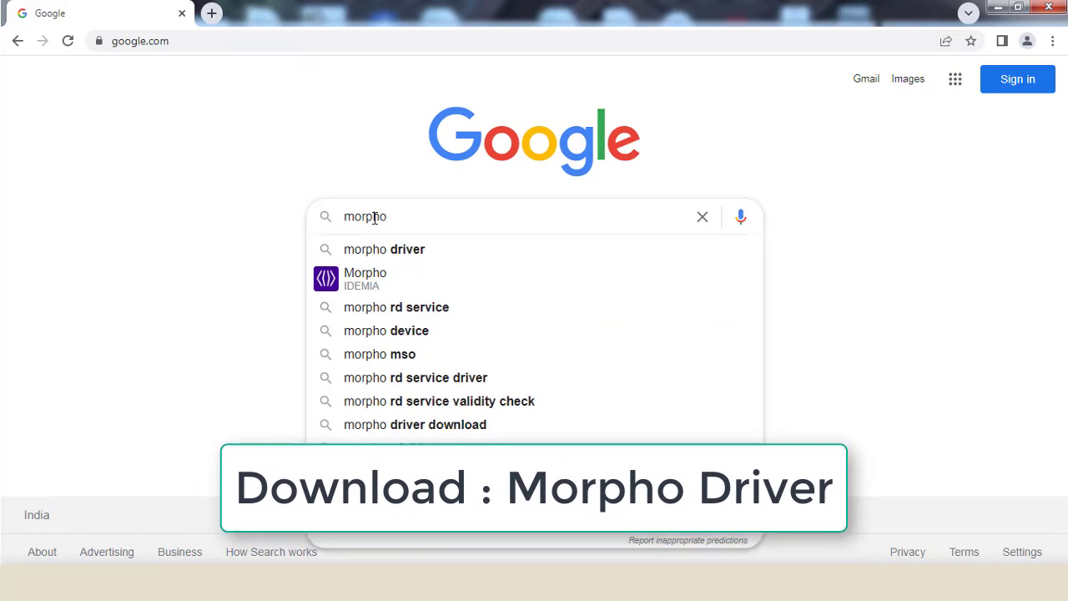
{"action": "left_click", "coordinate": [405, 252]}
{"action": "left_click", "coordinate": [214, 236]}
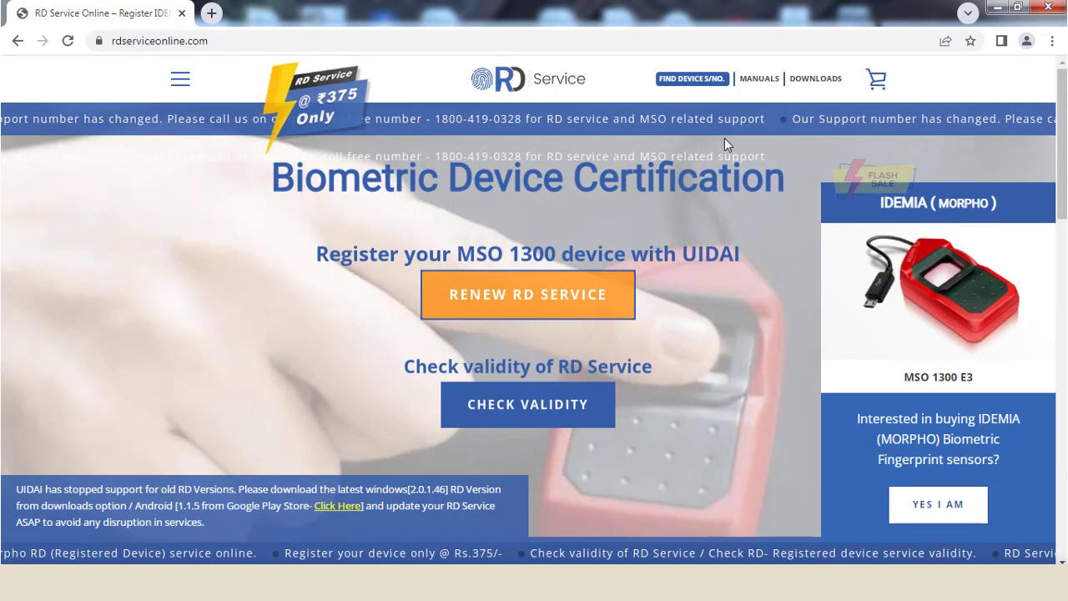
- Download the Windows (https/localhost) and Windows (https/127.0.0.1) RD Service drivers
{"action": "mouse_move", "coordinate": [816, 84]}
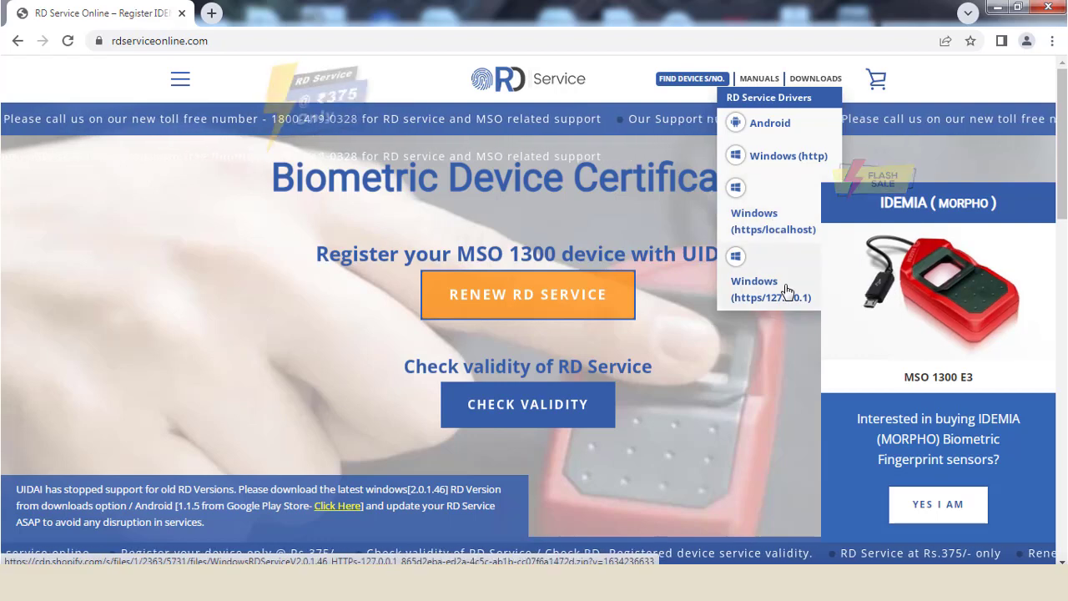
{"action": "left_click", "coordinate": [766, 228]}
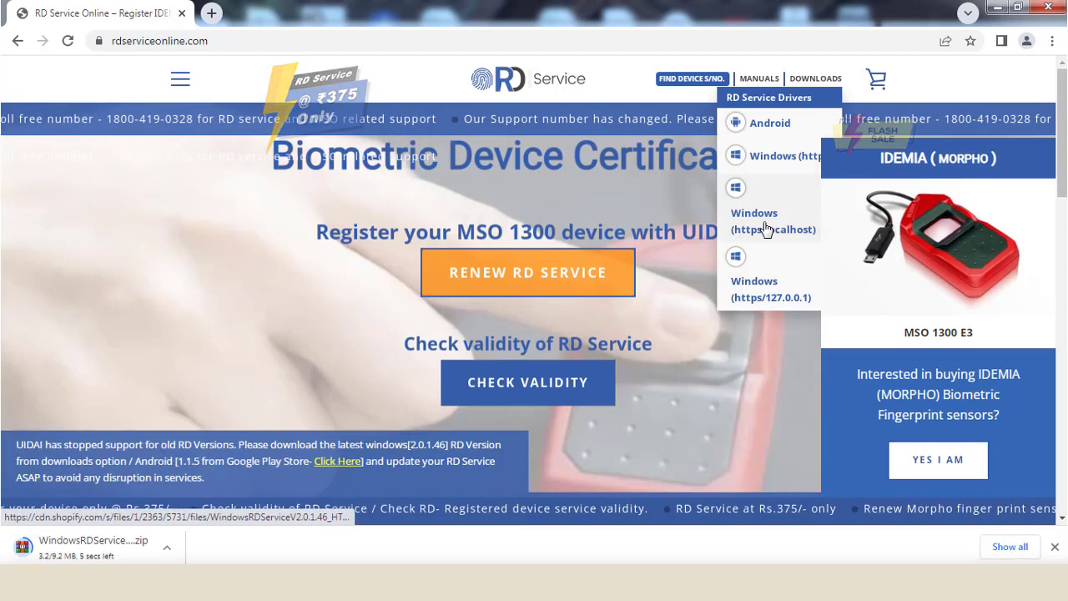
{"action": "left_click", "coordinate": [772, 279]}
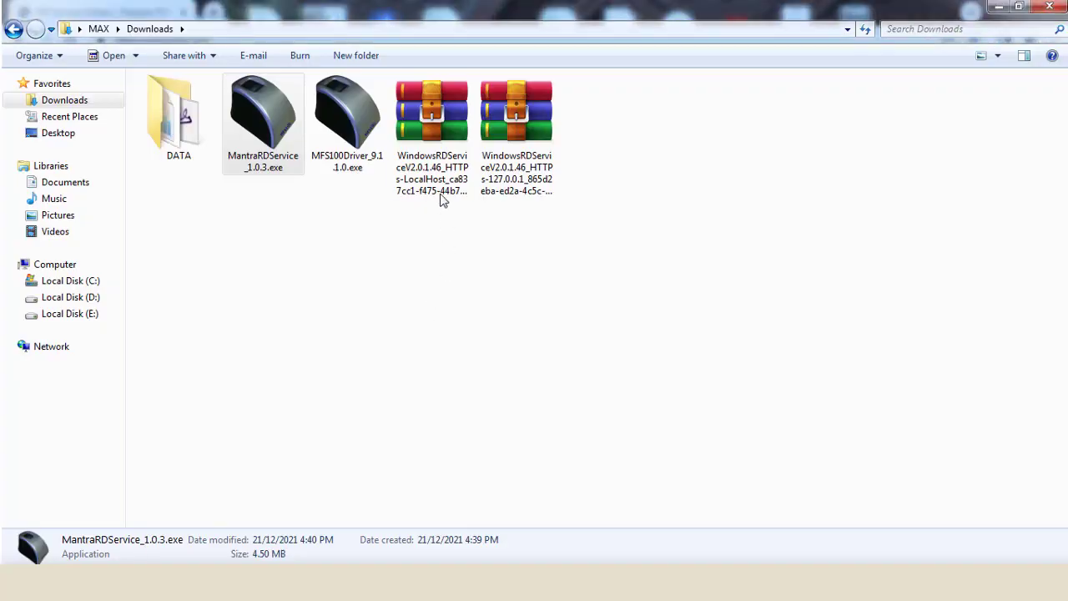
- Extract the WindowsRDServiceV2.0.1.46_HTTPs-LocalHost folder from its ZIP archive into Downloads and close the archive
{"action": "left_click", "coordinate": [436, 180]}
{"action": "left_click", "coordinate": [522, 148]}
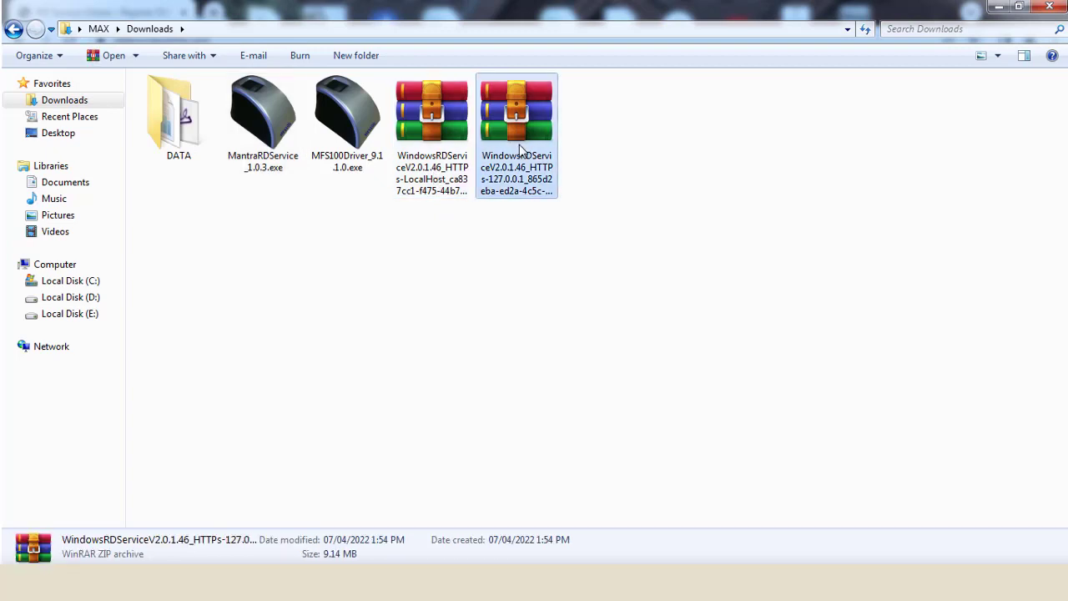
{"action": "left_click", "coordinate": [453, 136]}
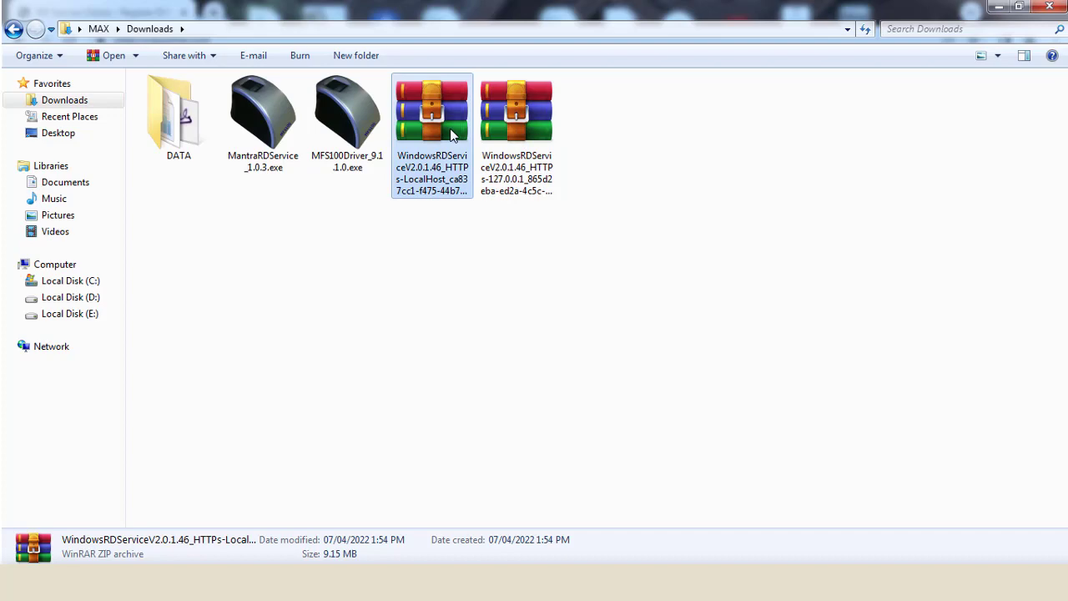
{"action": "left_click", "coordinate": [507, 127]}
{"action": "double_click", "coordinate": [459, 116]}
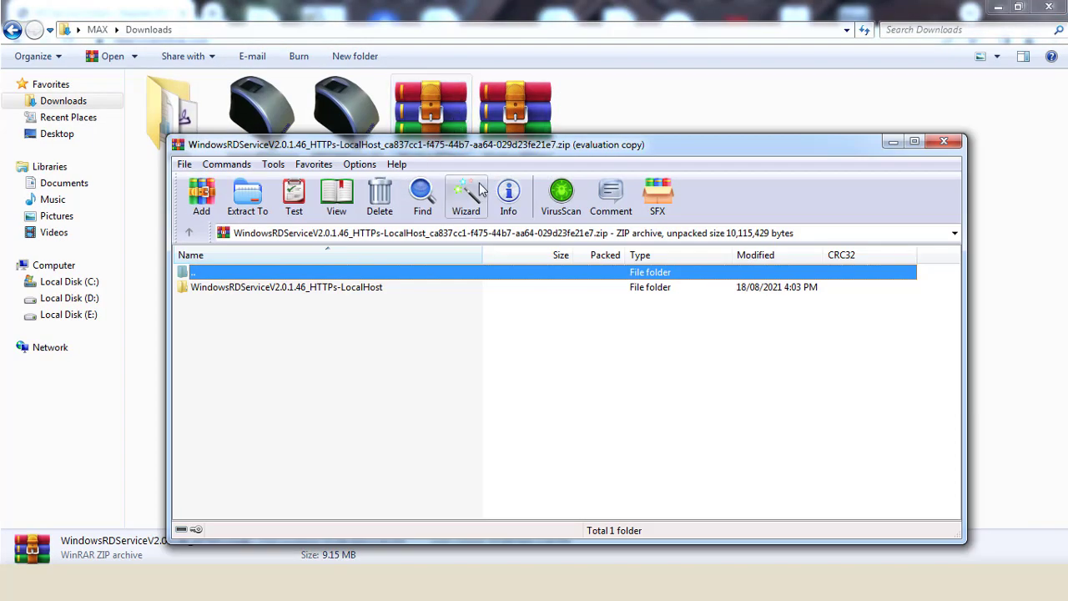
{"action": "left_click", "coordinate": [644, 352]}
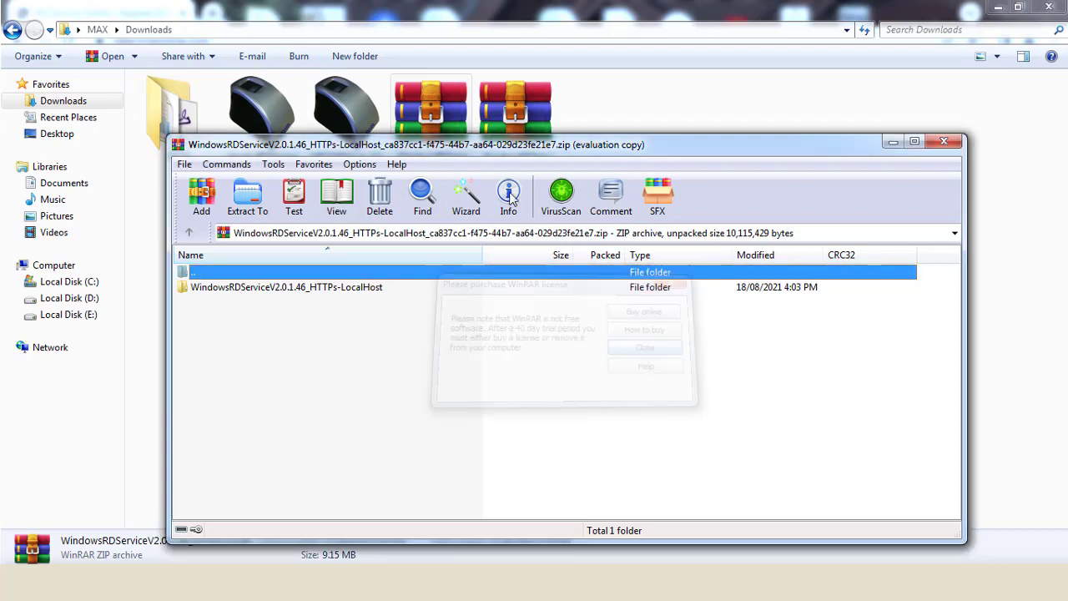
{"action": "left_click_drag", "start_coordinate": [547, 144], "coordinate": [763, 116]}
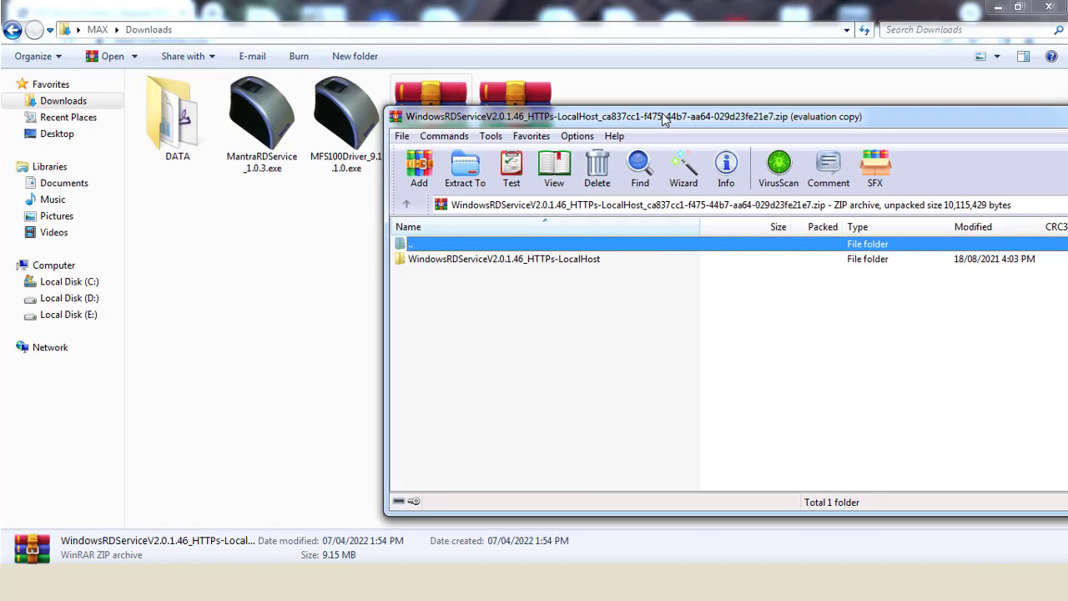
{"action": "left_click", "coordinate": [466, 260]}
{"action": "left_click_drag", "start_coordinate": [361, 264], "coordinate": [272, 290]}
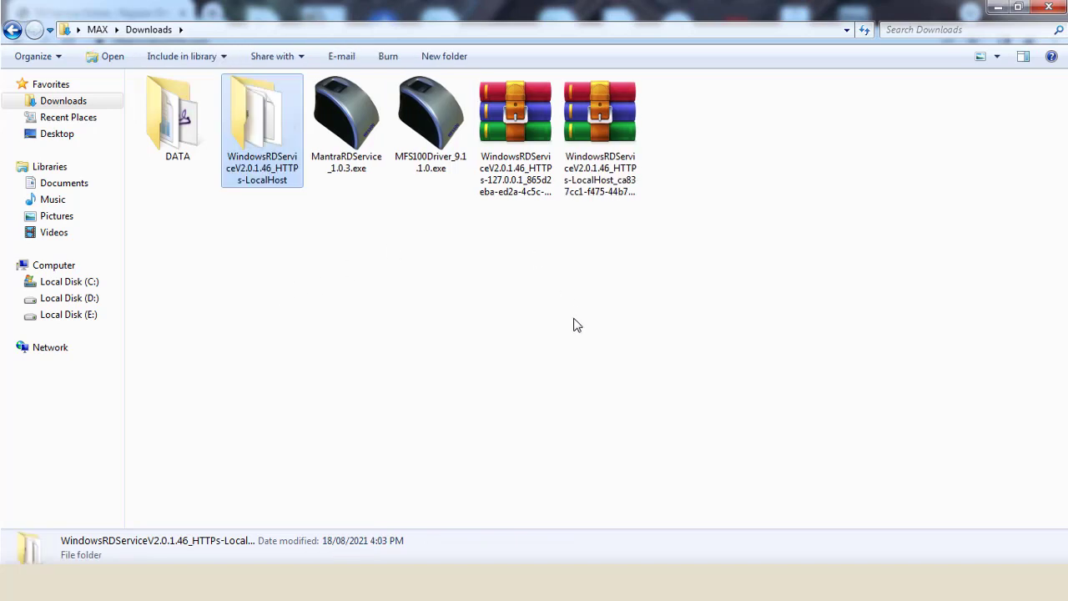
{"action": "right_click", "coordinate": [555, 582]}
{"action": "left_click", "coordinate": [552, 544]}
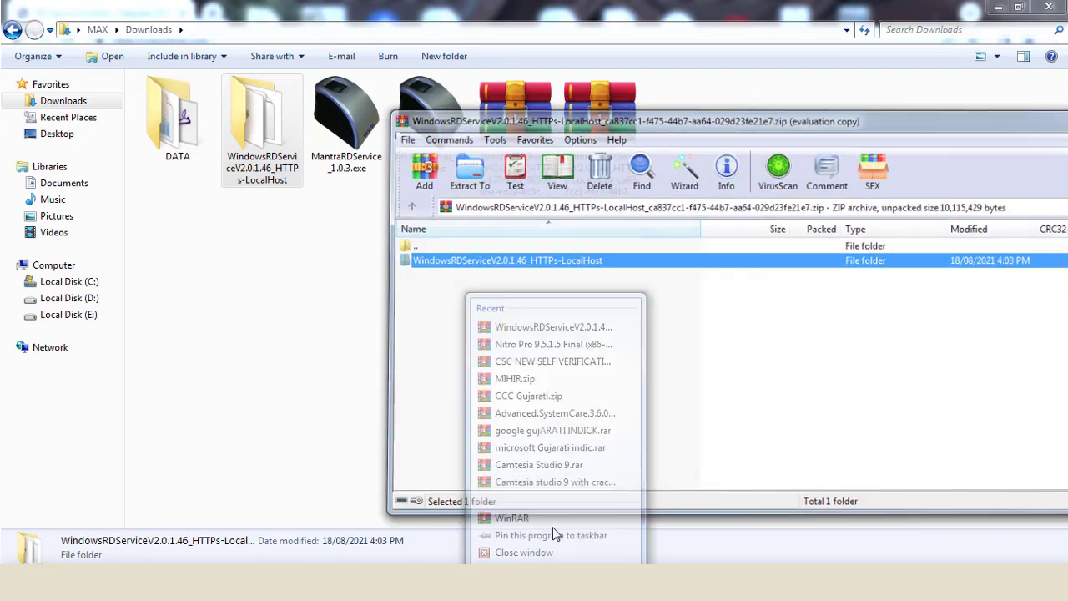
- Extract the WindowsRDServiceV2.0.1.46_HTTPs-127.0.0.1 folder from its ZIP archive into Downloads
{"action": "left_click", "coordinate": [607, 133]}
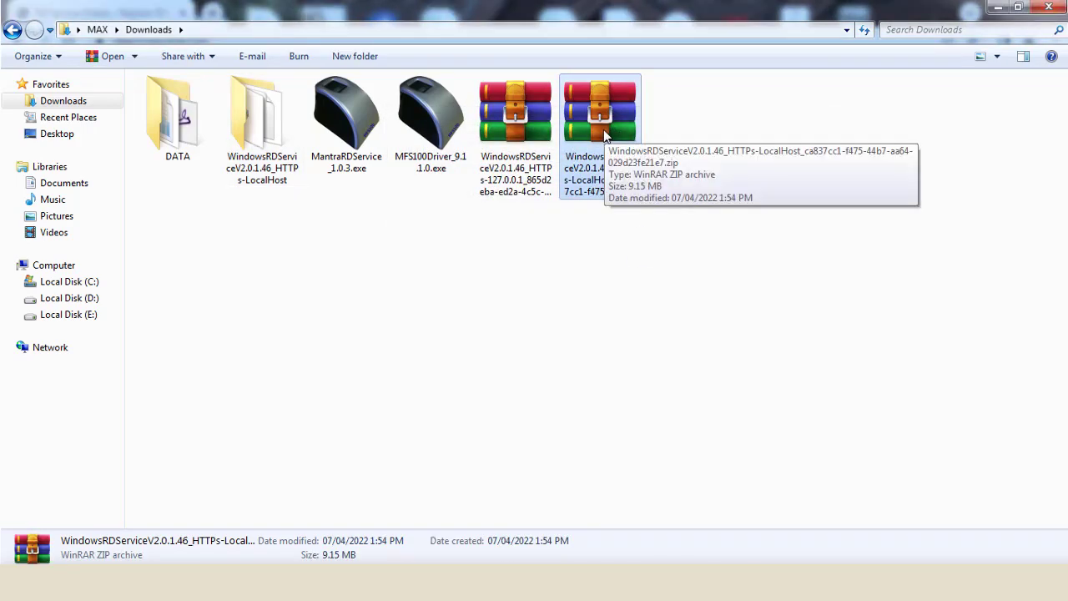
{"action": "left_click", "coordinate": [523, 122]}
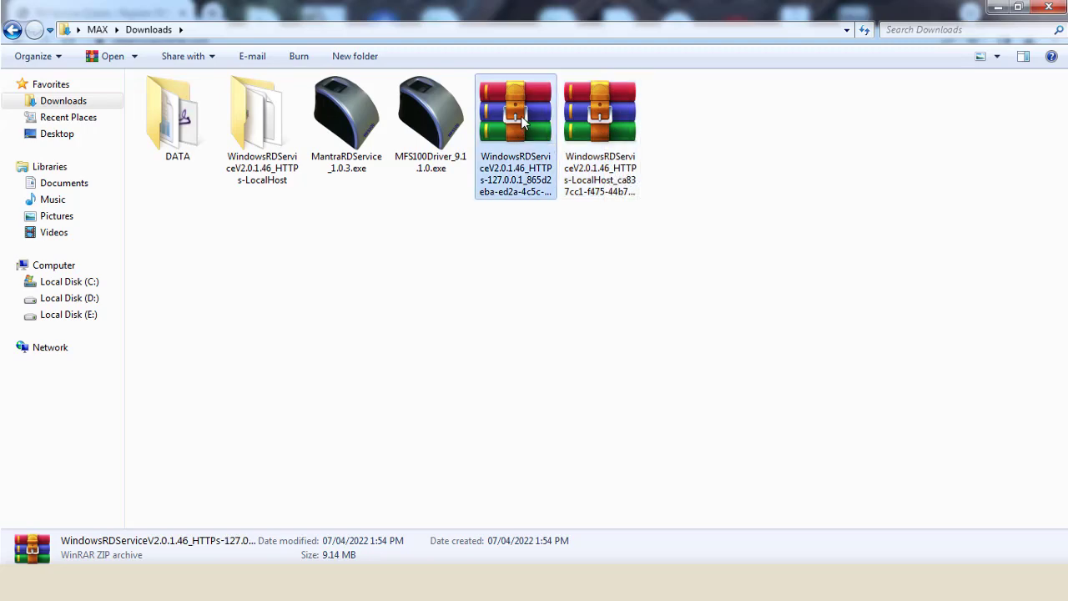
{"action": "double_click", "coordinate": [523, 121]}
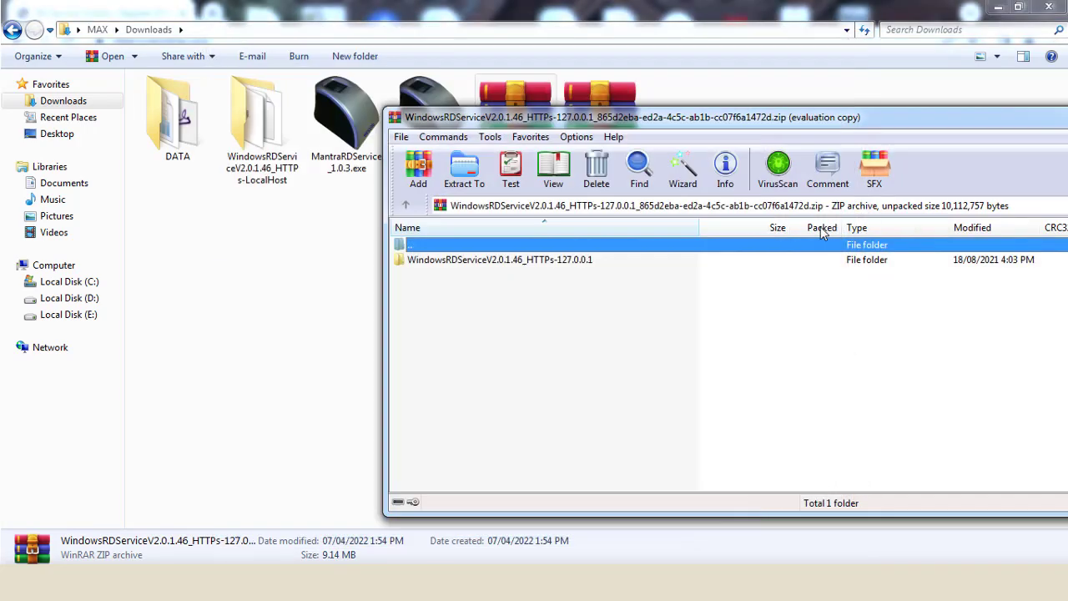
{"action": "left_click_drag", "start_coordinate": [513, 256], "coordinate": [316, 270]}
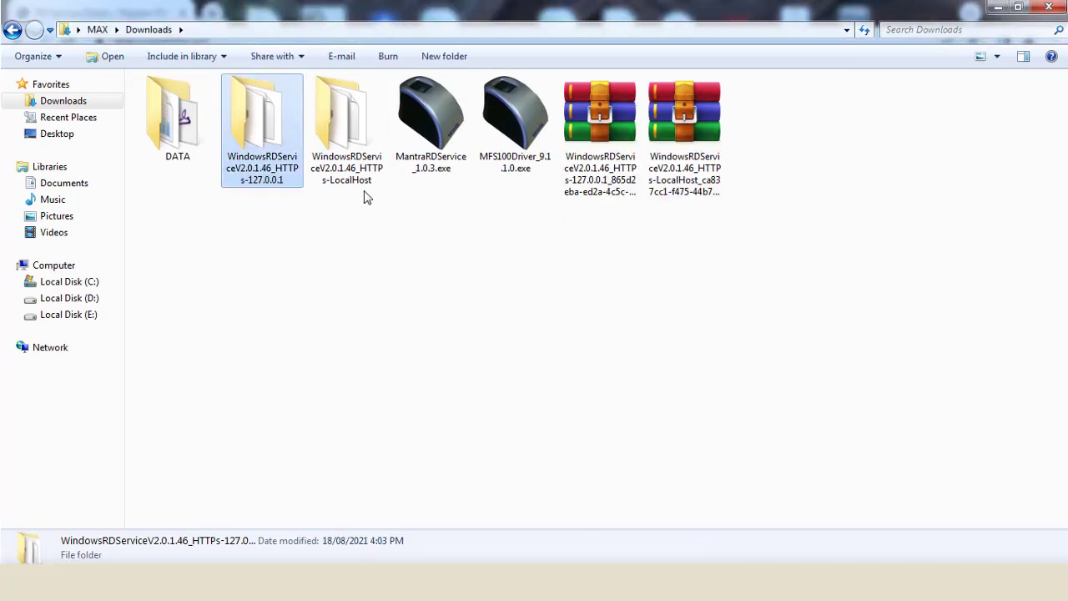
- Run WindowsRDService_HTTPs-LocalHost.exe from its extracted folder as administrator and finish the Morpho RD Service Driver setup without restarting the computer
{"action": "double_click", "coordinate": [349, 136]}
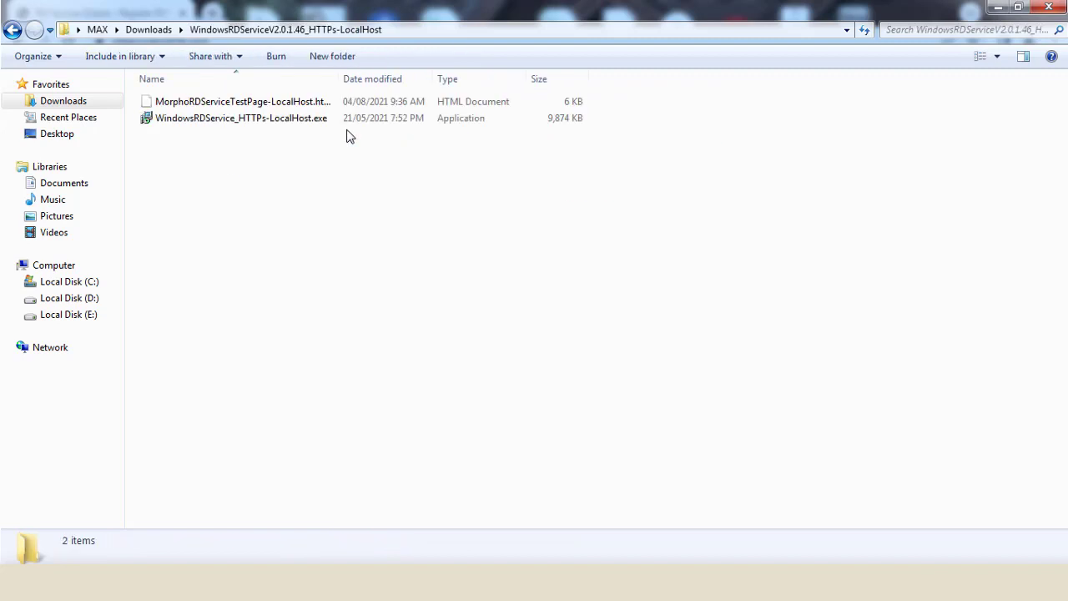
{"action": "left_click", "coordinate": [219, 123]}
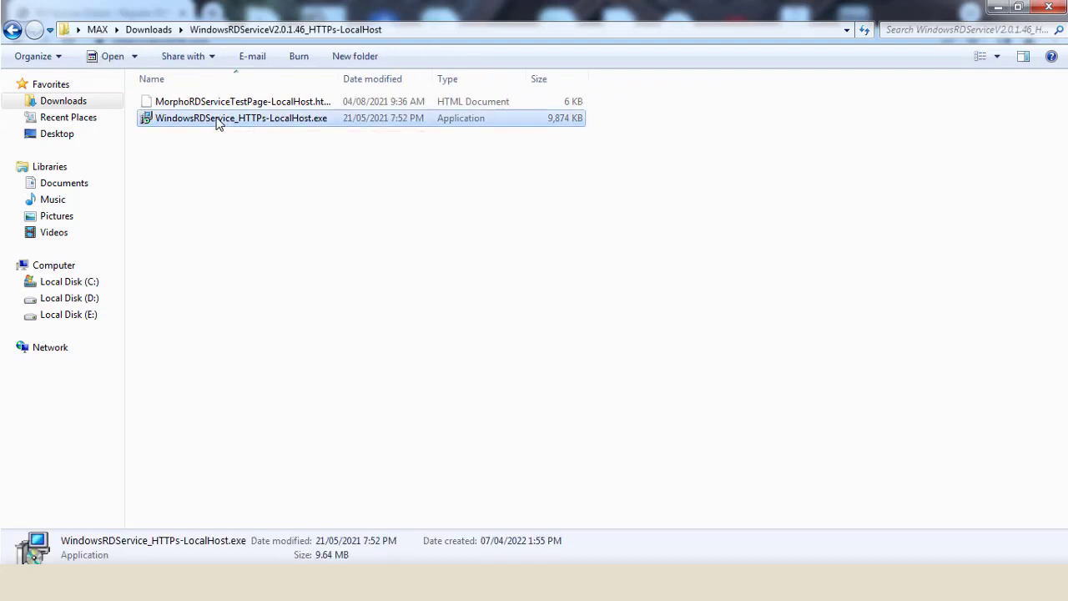
{"action": "right_click", "coordinate": [219, 123]}
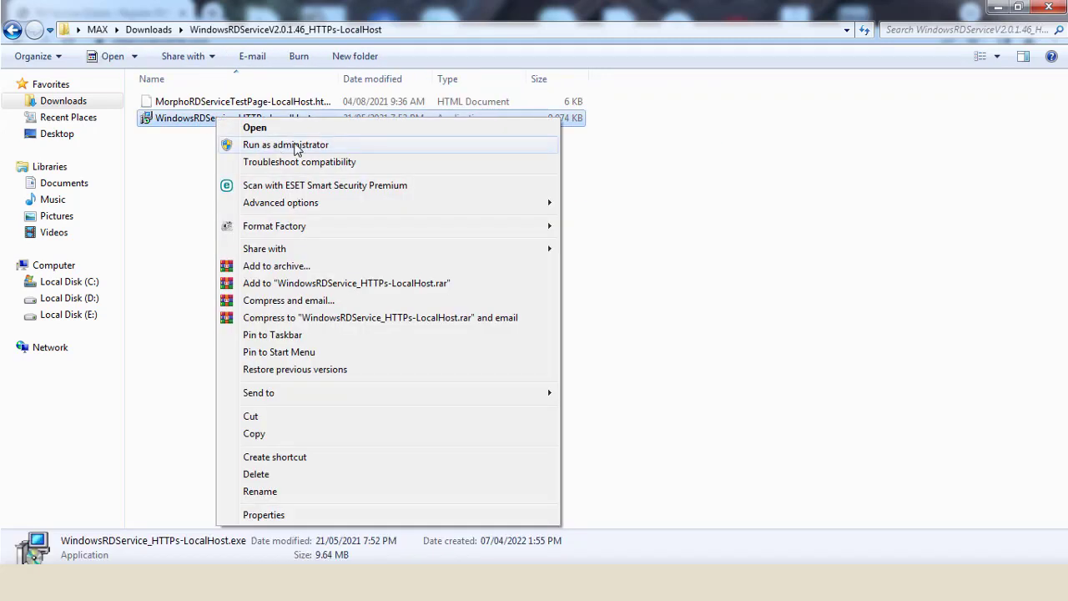
{"action": "left_click", "coordinate": [292, 148]}
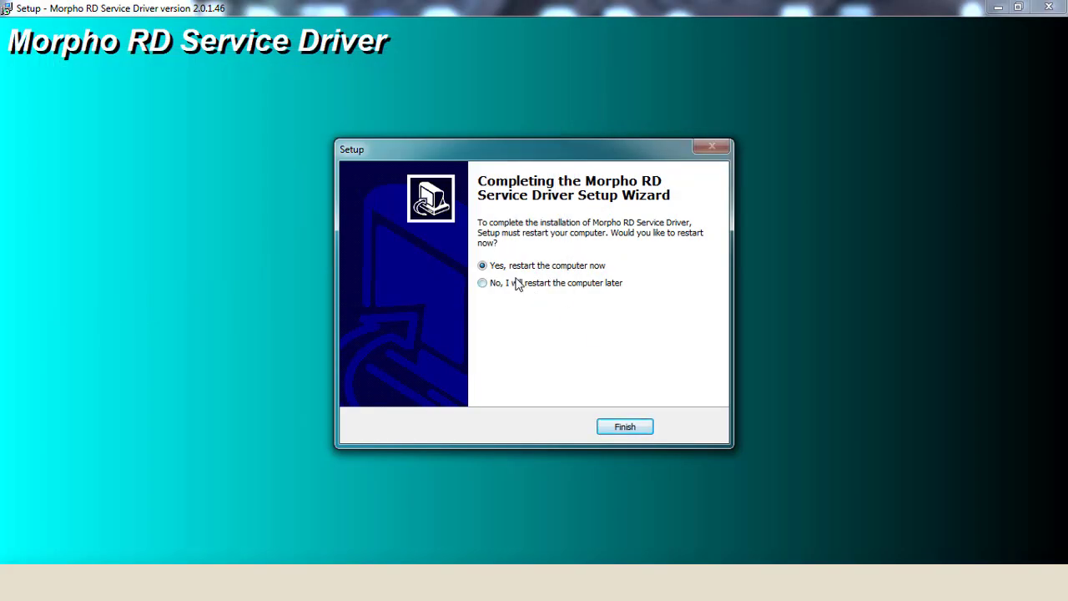
{"action": "left_click", "coordinate": [639, 423]}
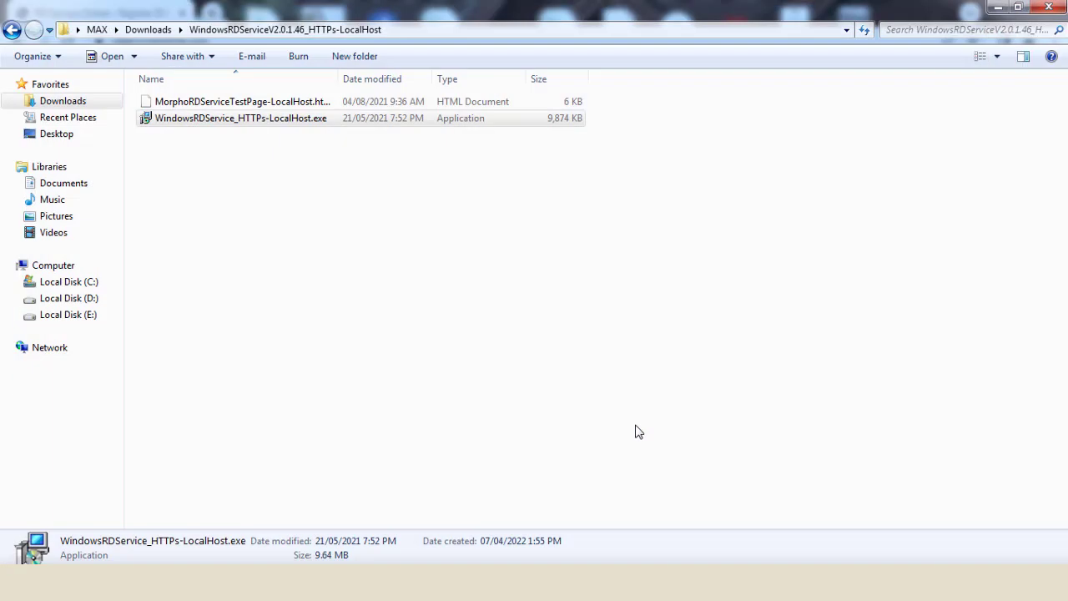
- Run WindowsRDService_HTTPs-127.0.0.1.exe from its extracted folder in Downloads as administrator and install it
{"action": "left_click", "coordinate": [11, 30]}
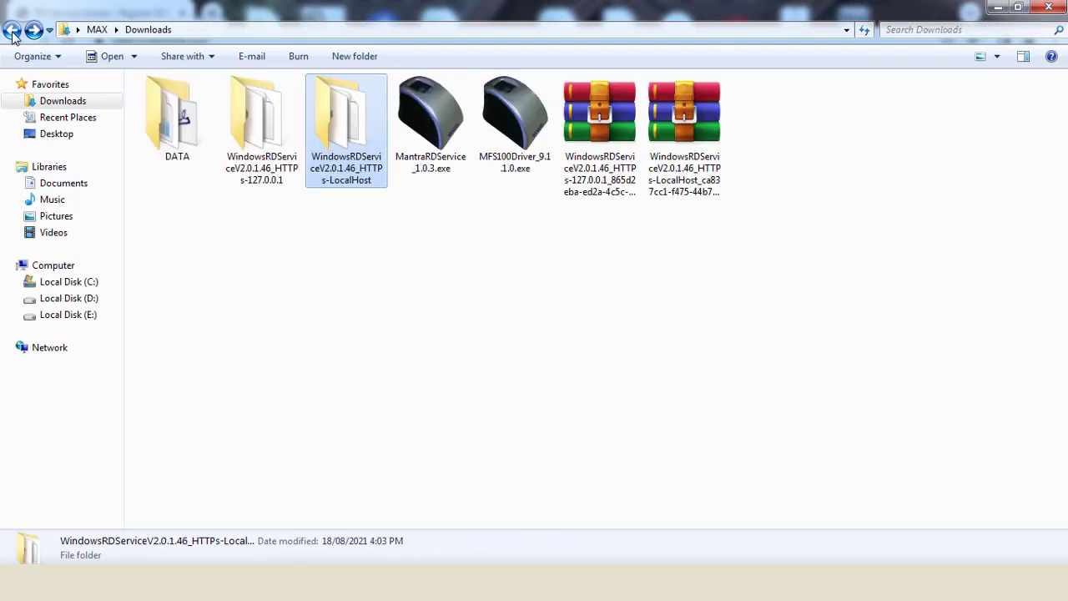
{"action": "double_click", "coordinate": [257, 131]}
{"action": "left_click", "coordinate": [218, 126]}
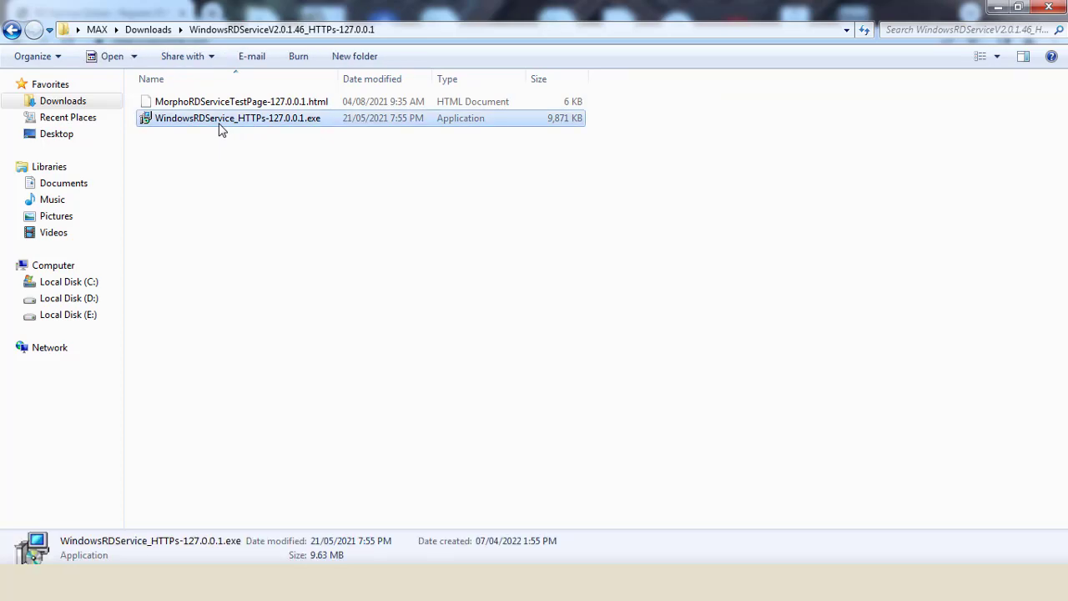
{"action": "right_click", "coordinate": [219, 125]}
{"action": "left_click", "coordinate": [266, 152]}
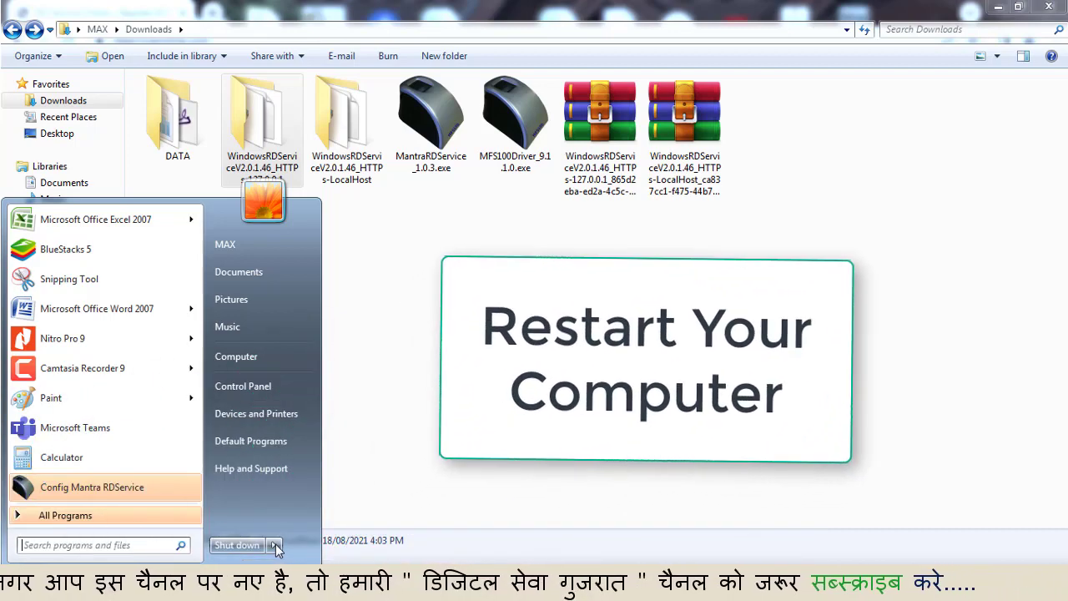
- Display the computer's restart option and dismiss it without restarting
{"action": "left_click", "coordinate": [274, 544]}
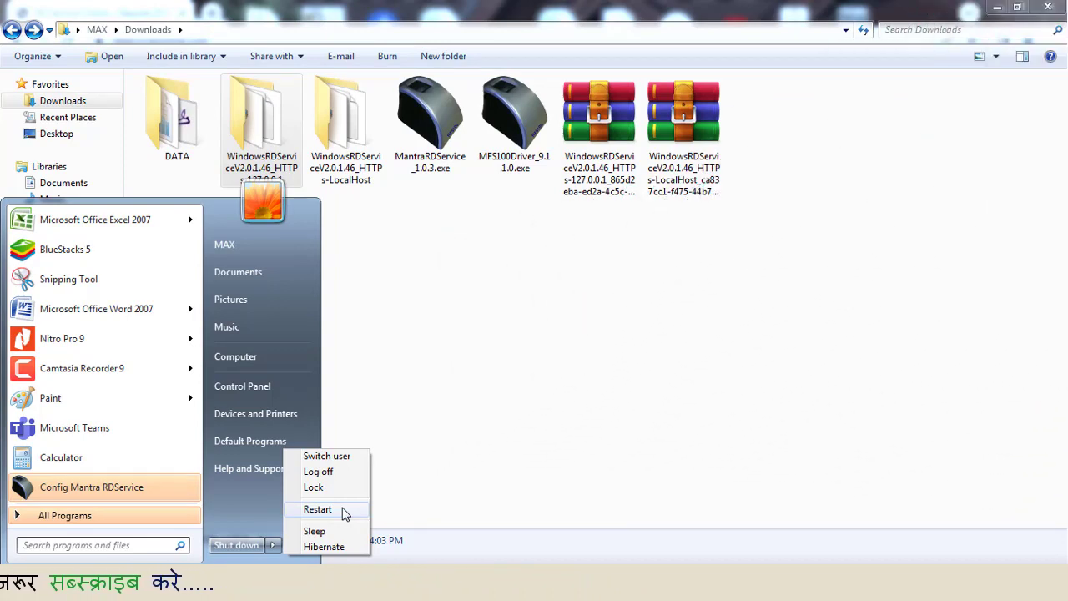
{"action": "left_click", "coordinate": [493, 462]}
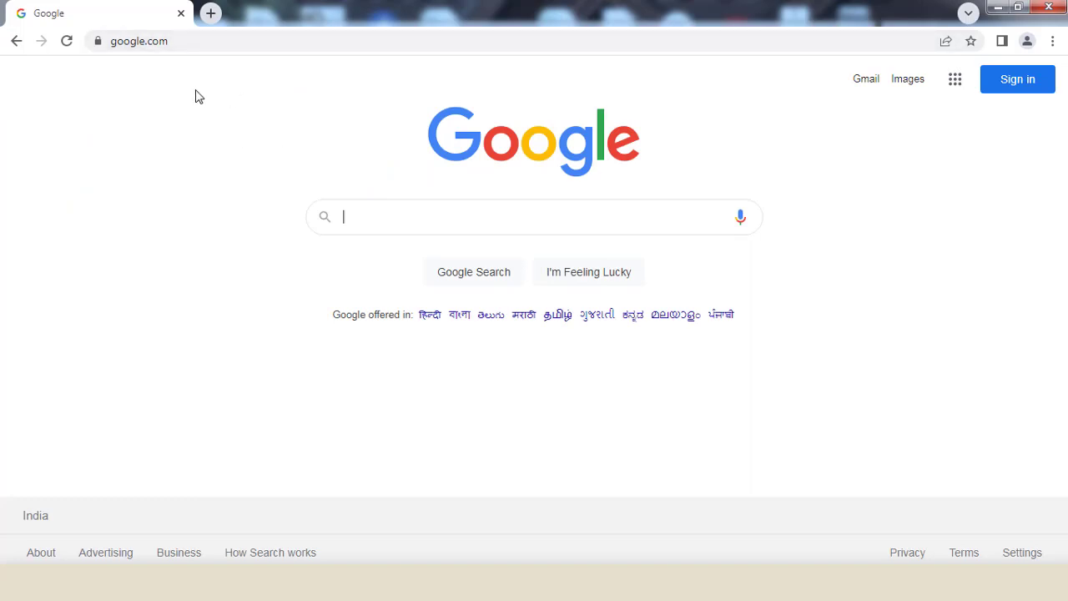
- Open digitalseva.csc.gov.in in Chrome and start the login to the Digital Seva portal
{"action": "left_click", "coordinate": [183, 41]}
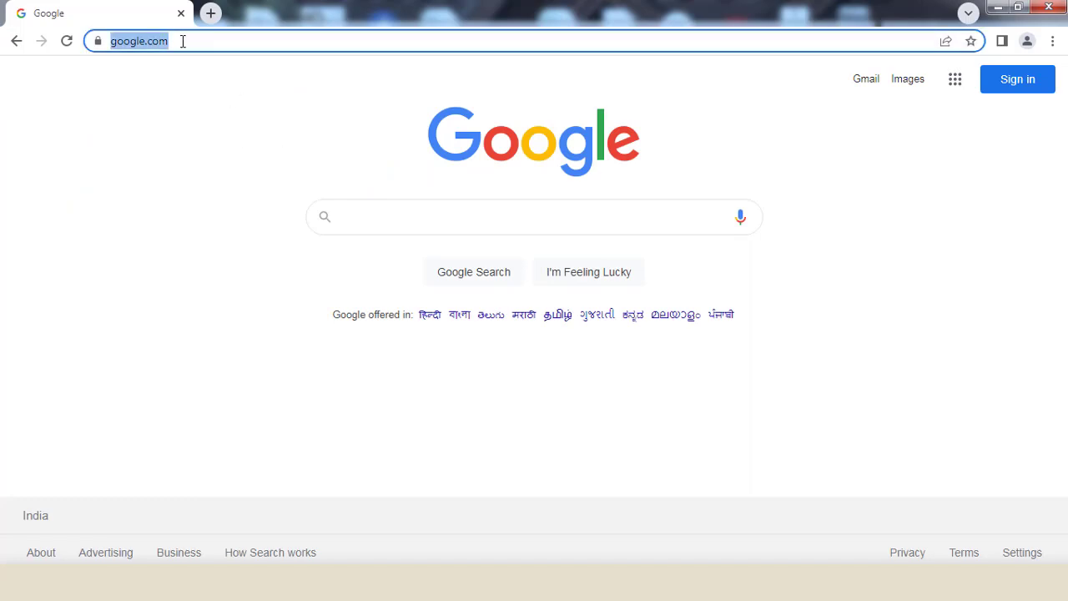
{"action": "type", "text": "di"}
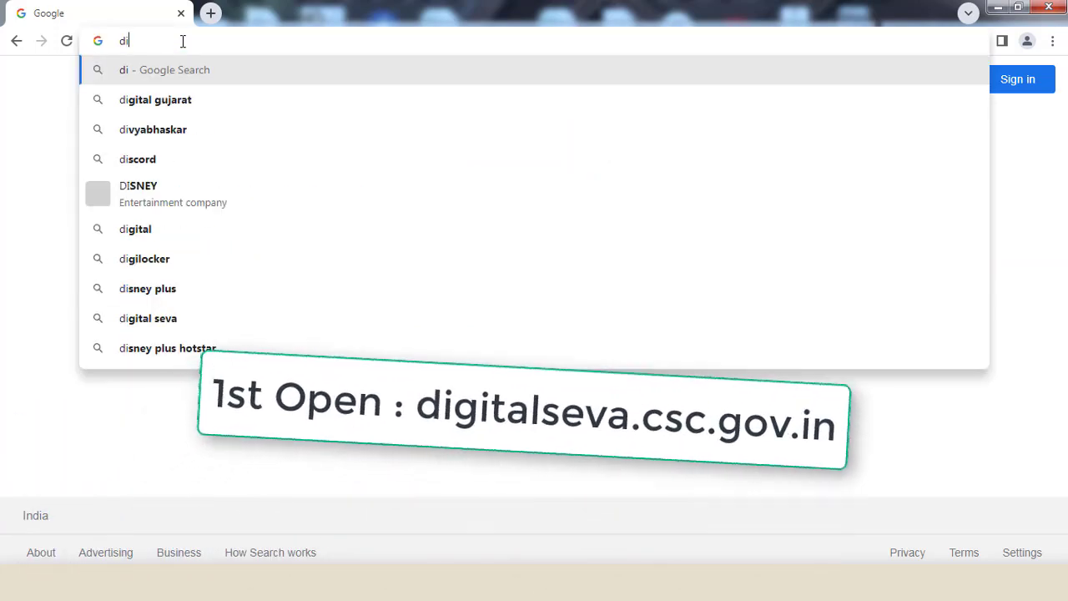
{"action": "type", "text": "gitalseva"}
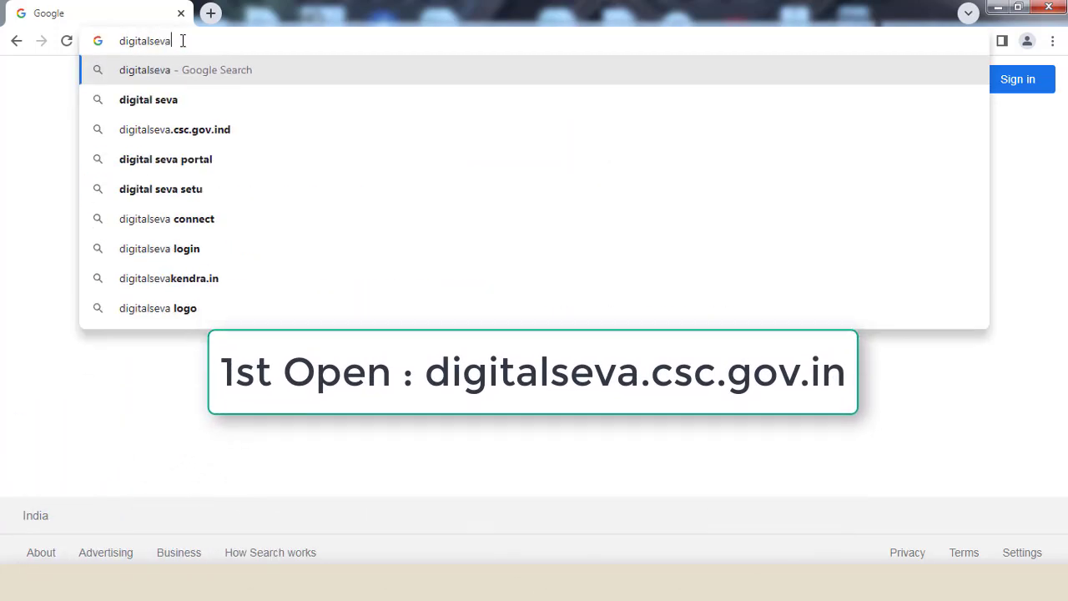
{"action": "type", "text": ".csc.gov.in"}
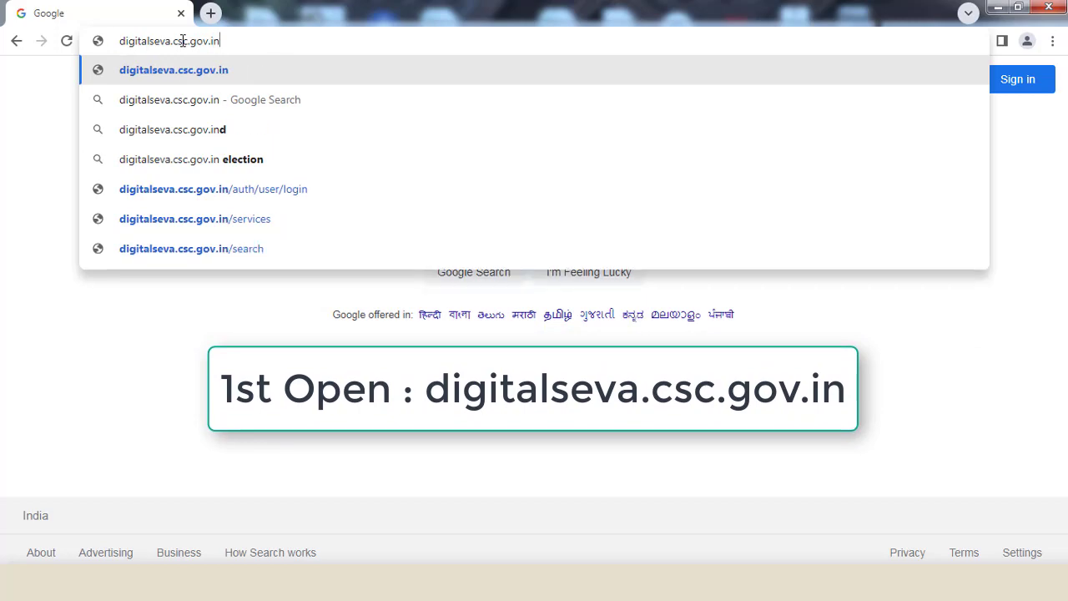
{"action": "key", "text": "Return"}
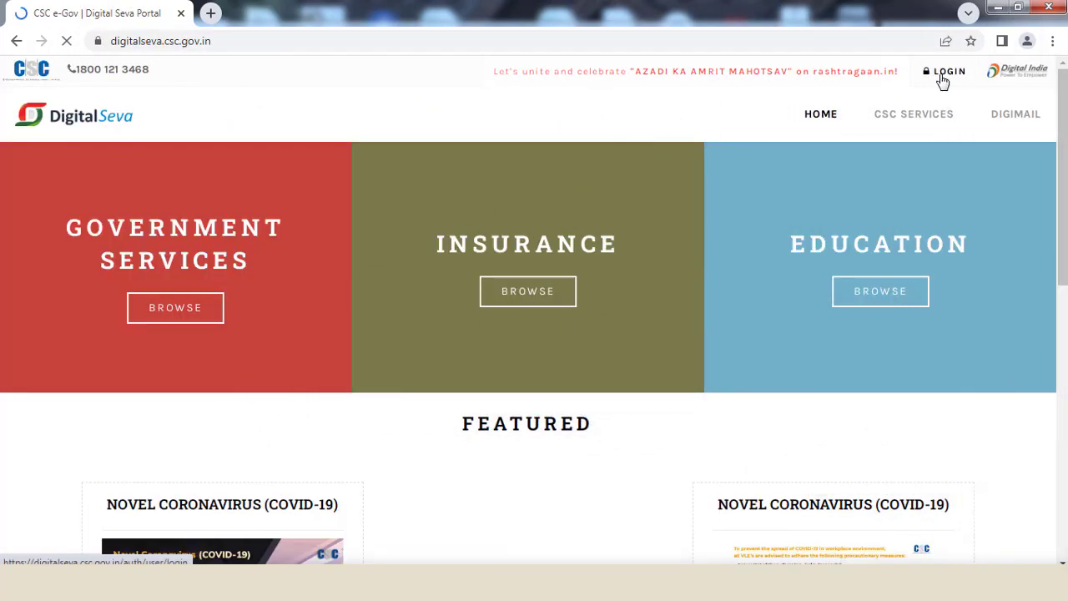
{"action": "left_click", "coordinate": [944, 75]}
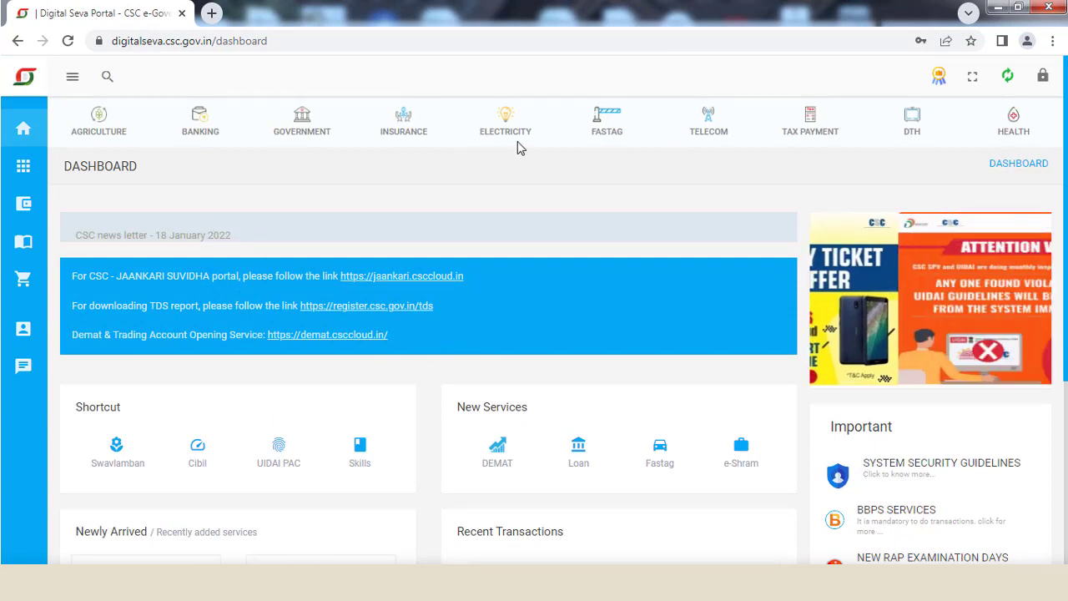
- Load exlink.pmkisan.gov.in/index.aspx in a new browser tab
{"action": "key", "text": "ctrl+t"}
{"action": "left_click", "coordinate": [190, 40]}
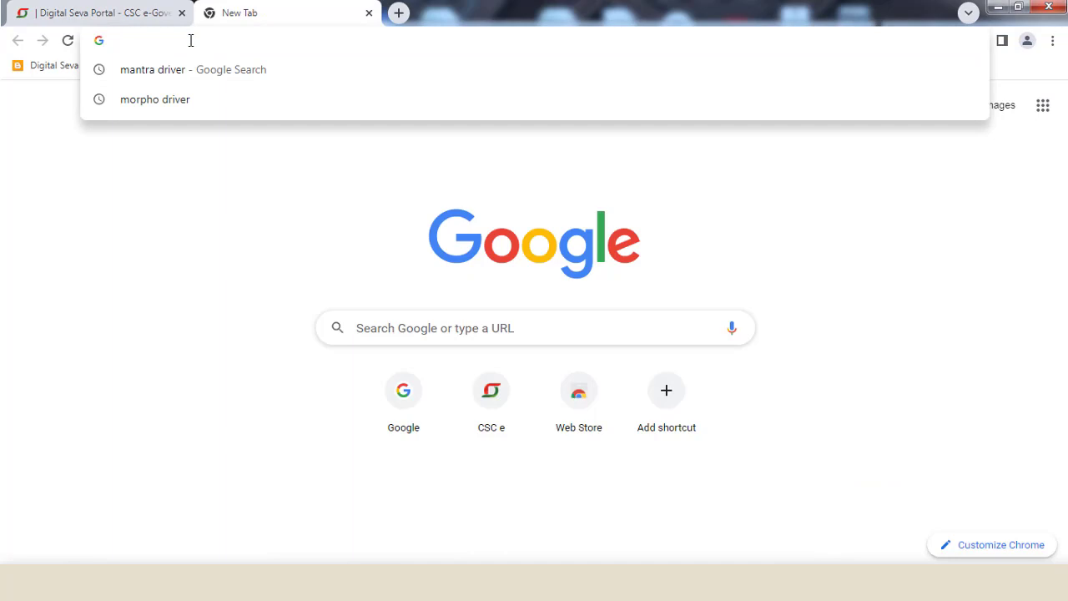
{"action": "type", "text": "ex"}
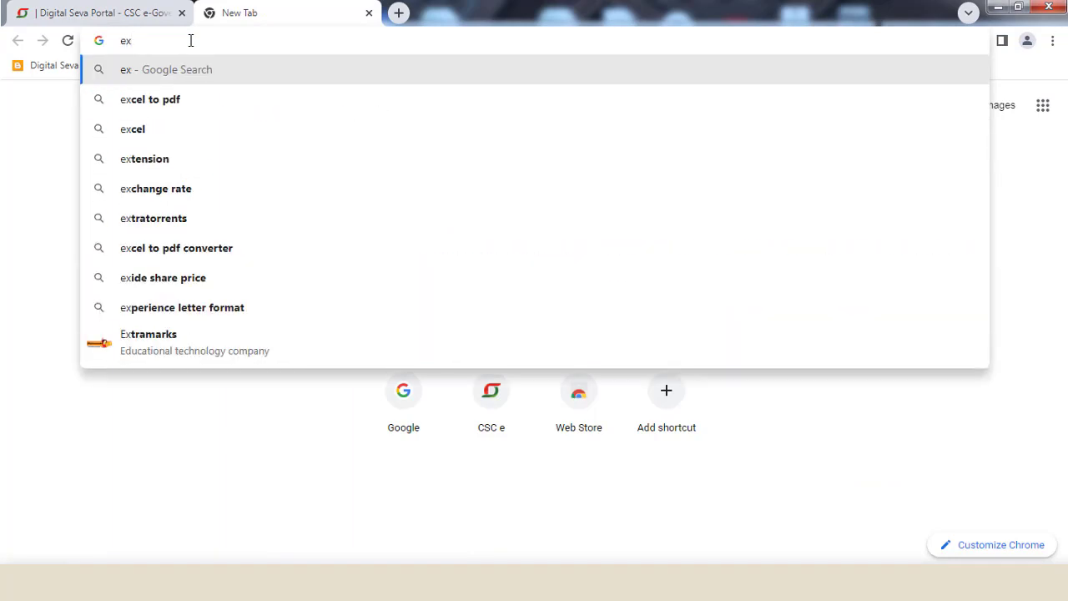
{"action": "type", "text": "link."}
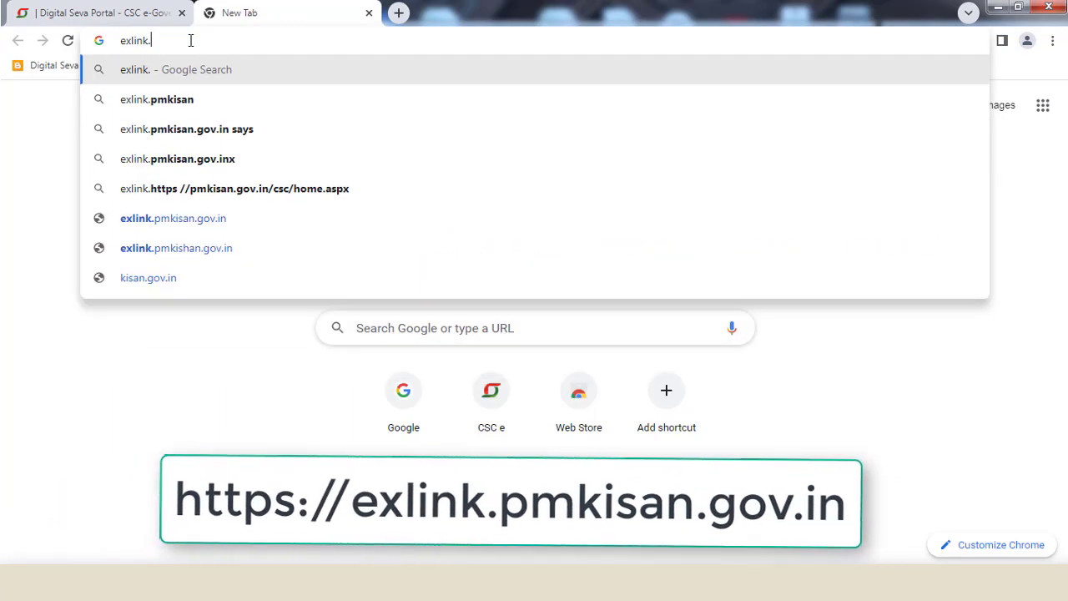
{"action": "type", "text": "pmkis"}
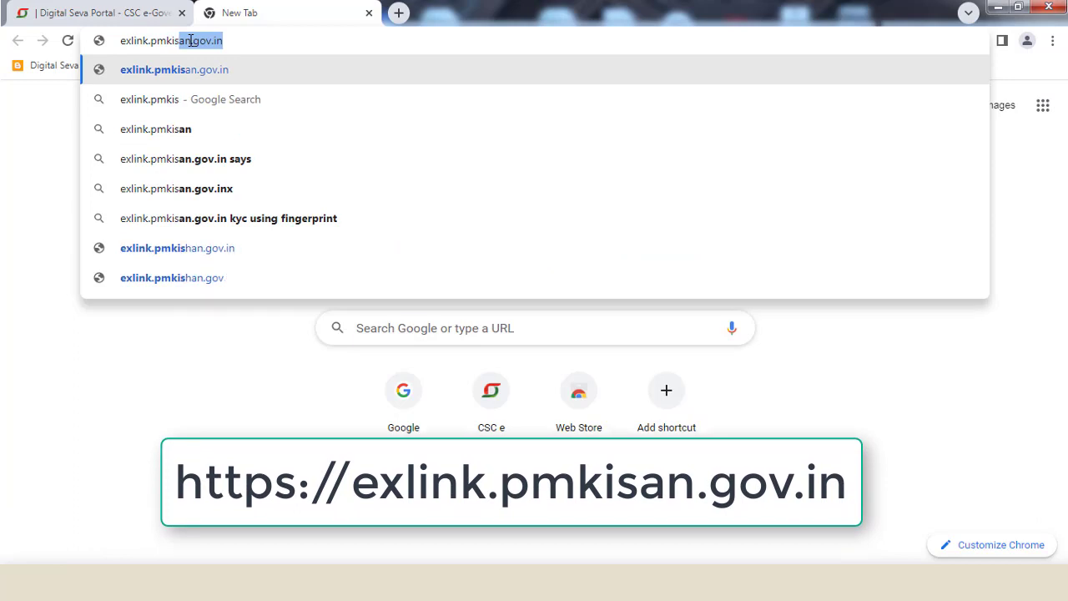
{"action": "type", "text": "an.gov"}
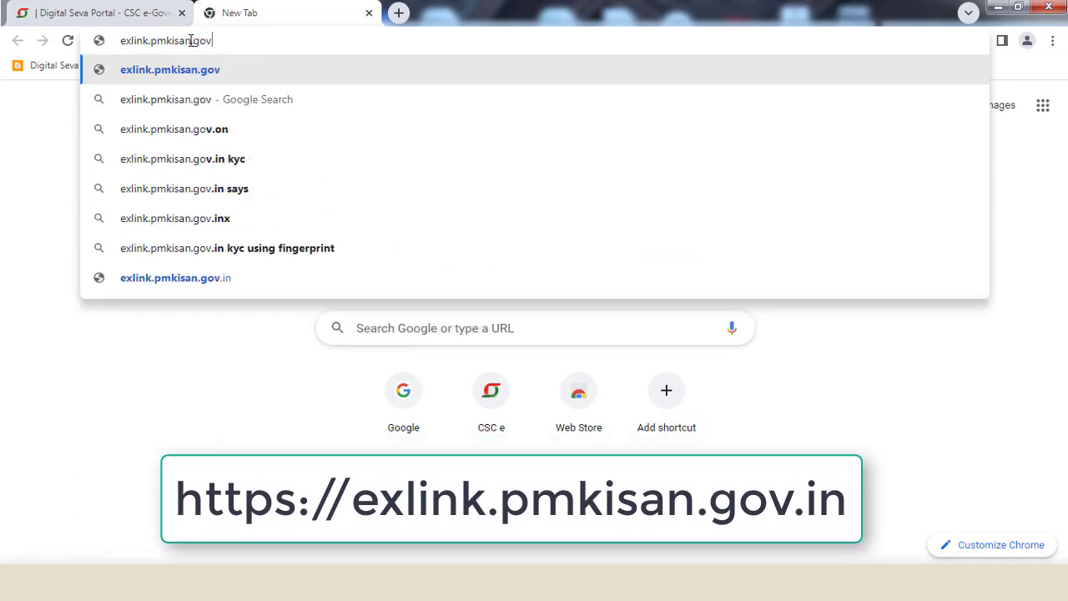
{"action": "type", "text": ".i"}
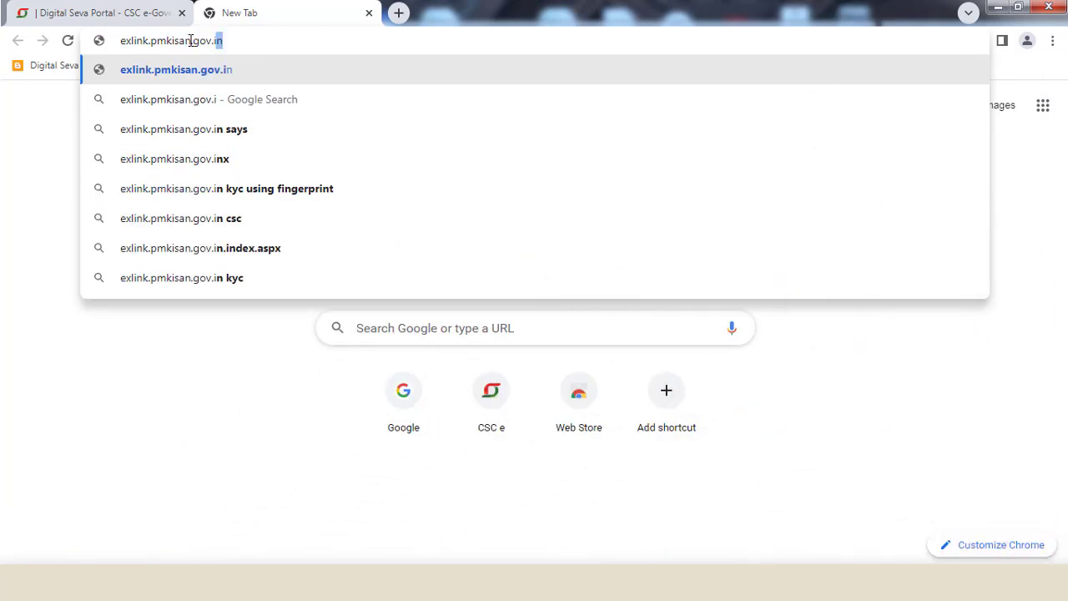
{"action": "type", "text": "n/index."}
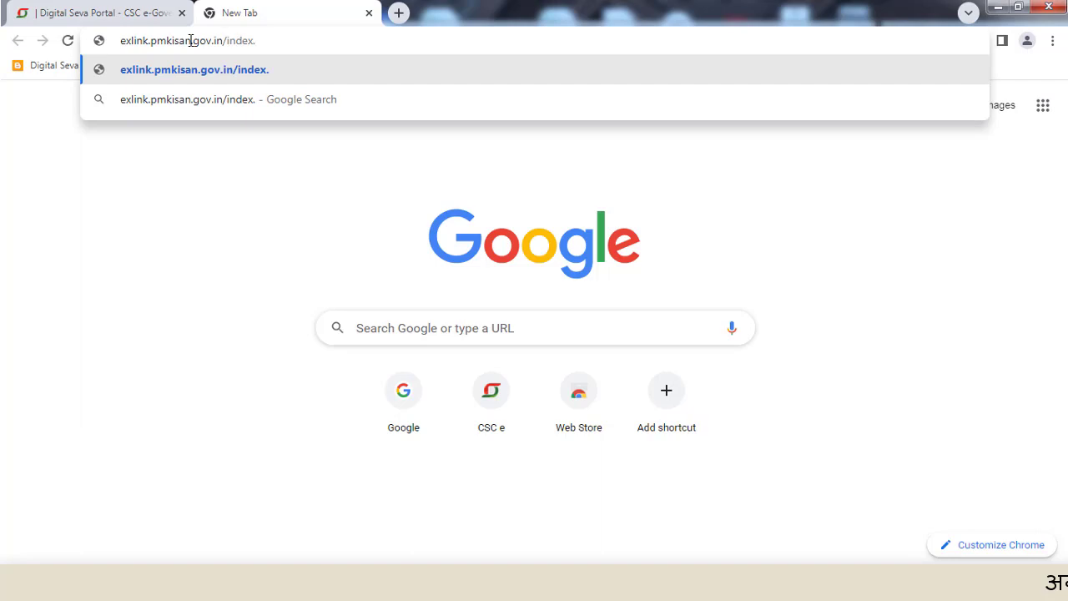
{"action": "type", "text": "aspx"}
{"action": "key", "text": "Return"}
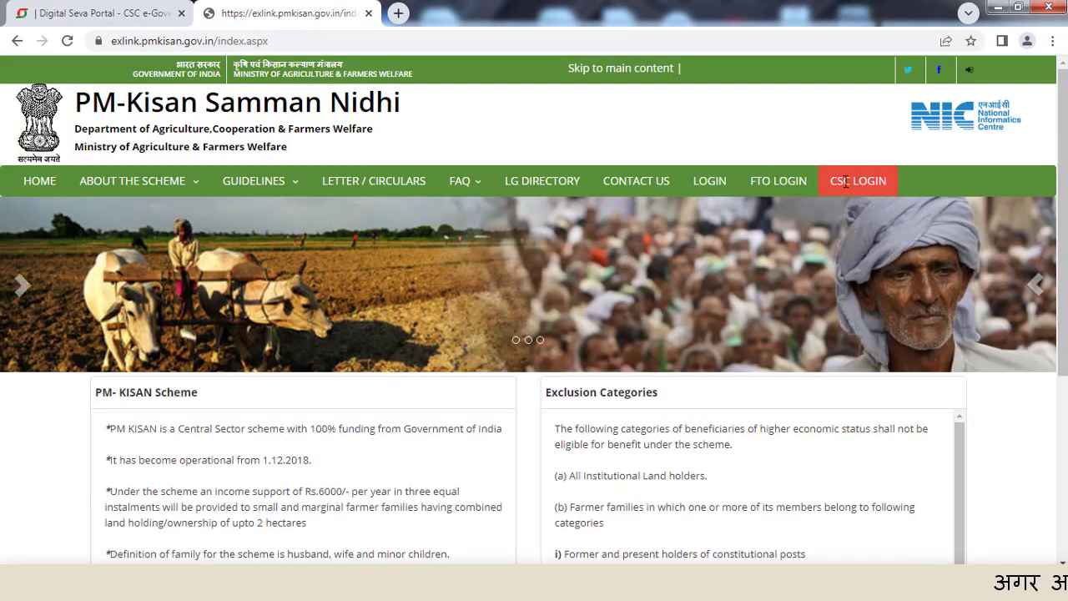
- Enter the PM-Kisan portal through the CSC login and open Biometric Aadhar Authentication
{"action": "left_click", "coordinate": [845, 182]}
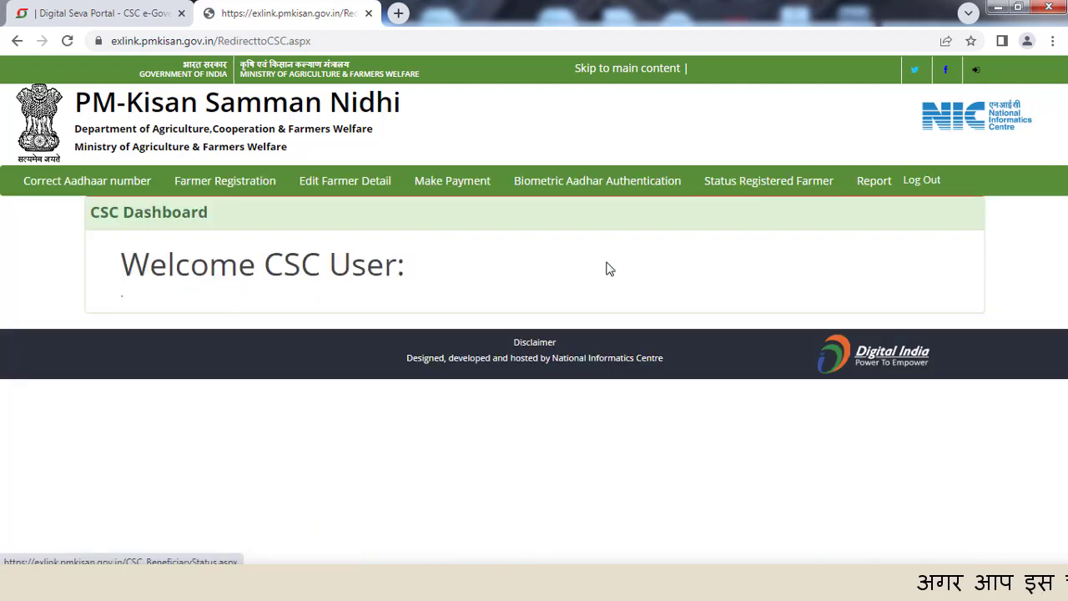
{"action": "left_click", "coordinate": [579, 190]}
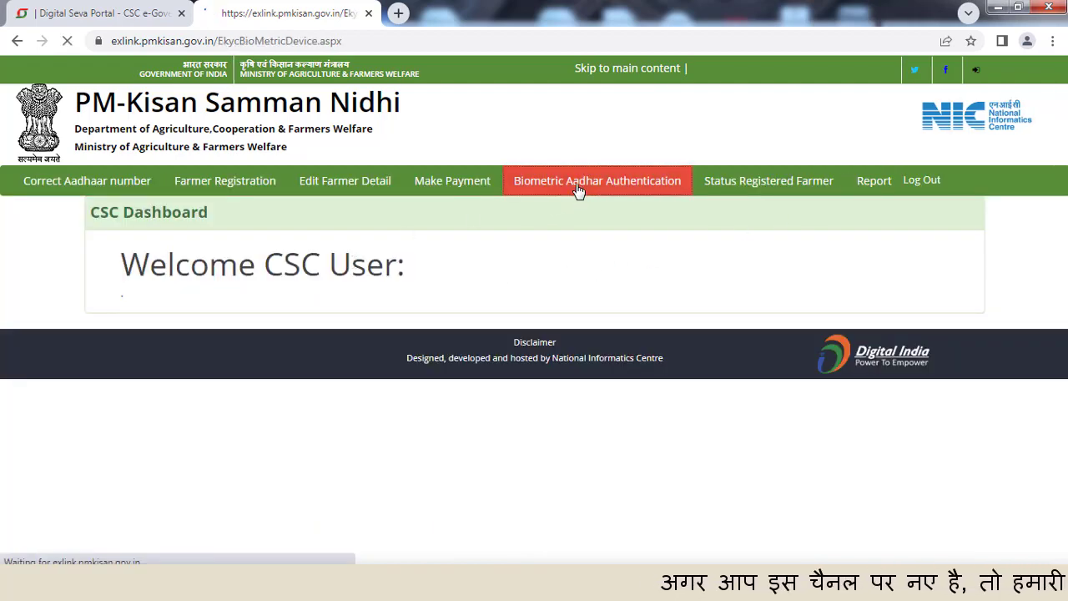